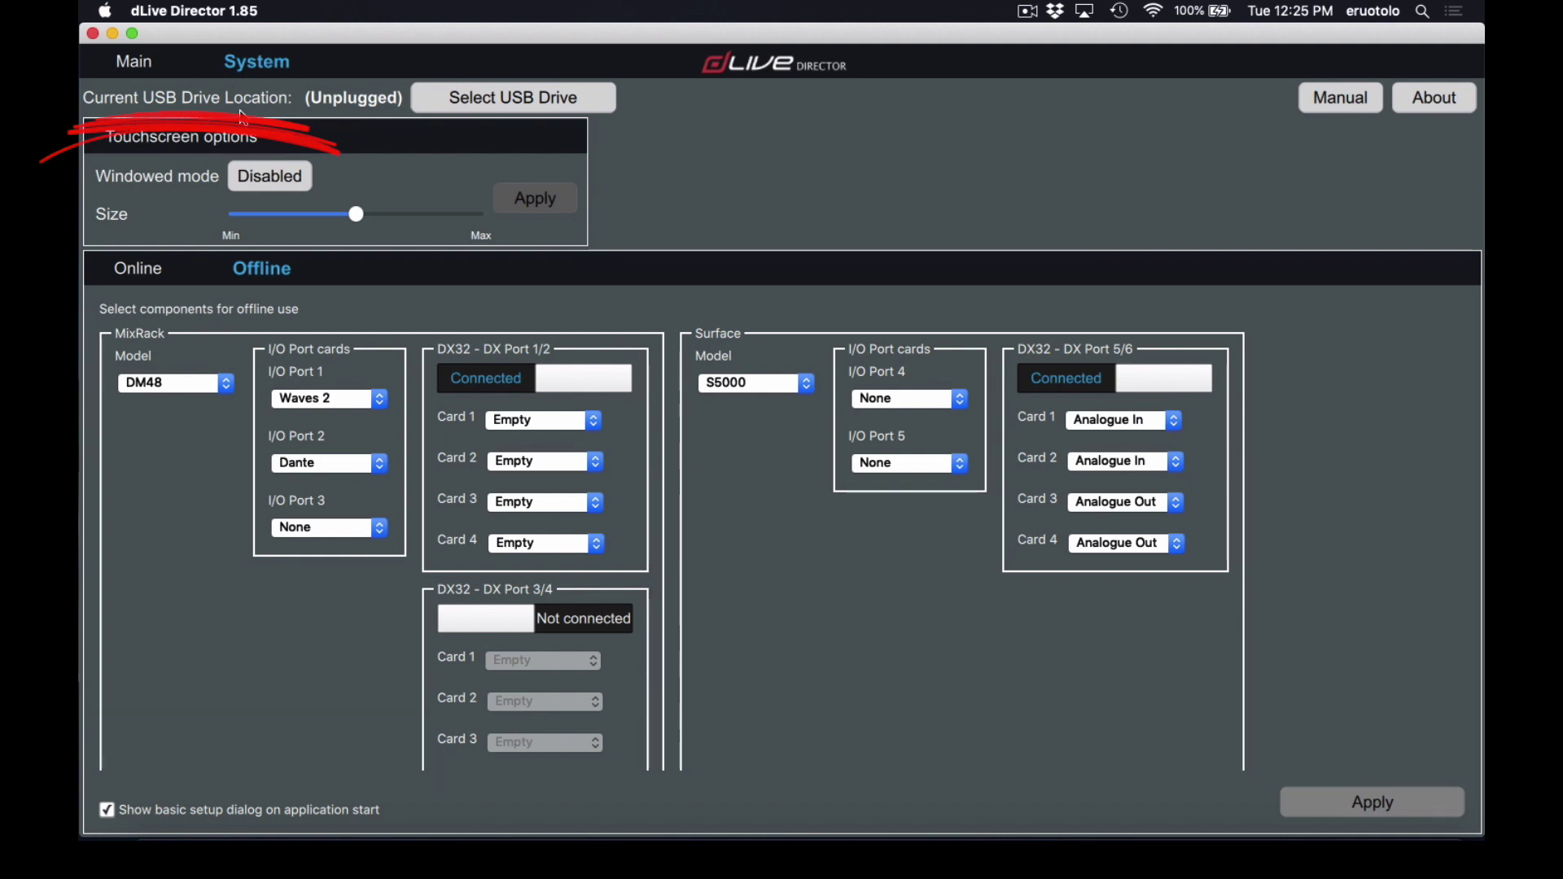
- Browse for a USB drive location, then cancel the folder chooser without choosing one
click(574, 104)
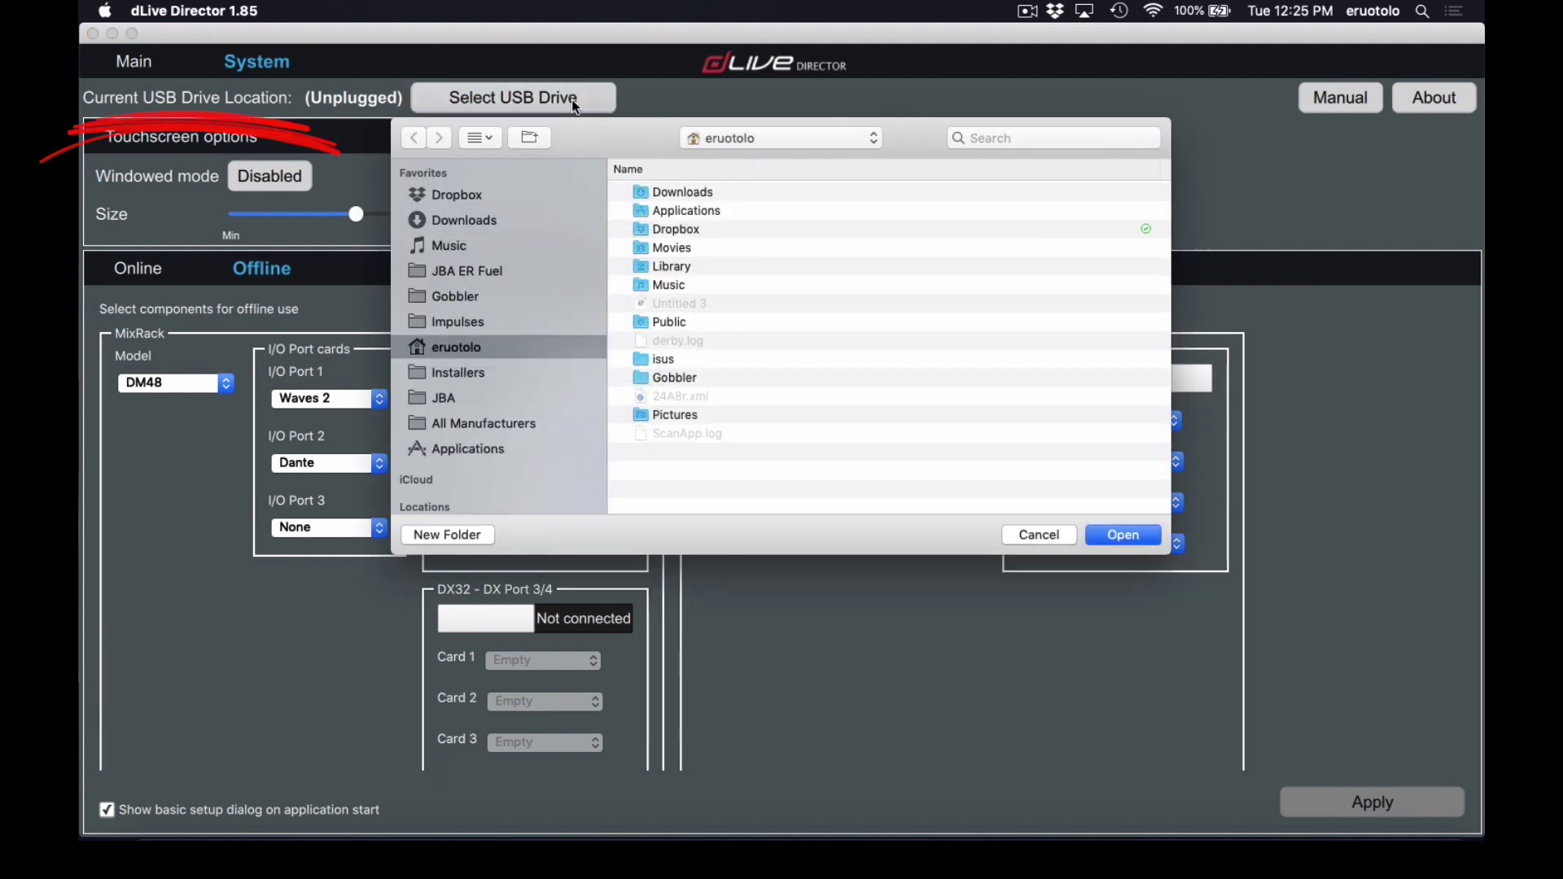
scroll(530, 361, down, 1)
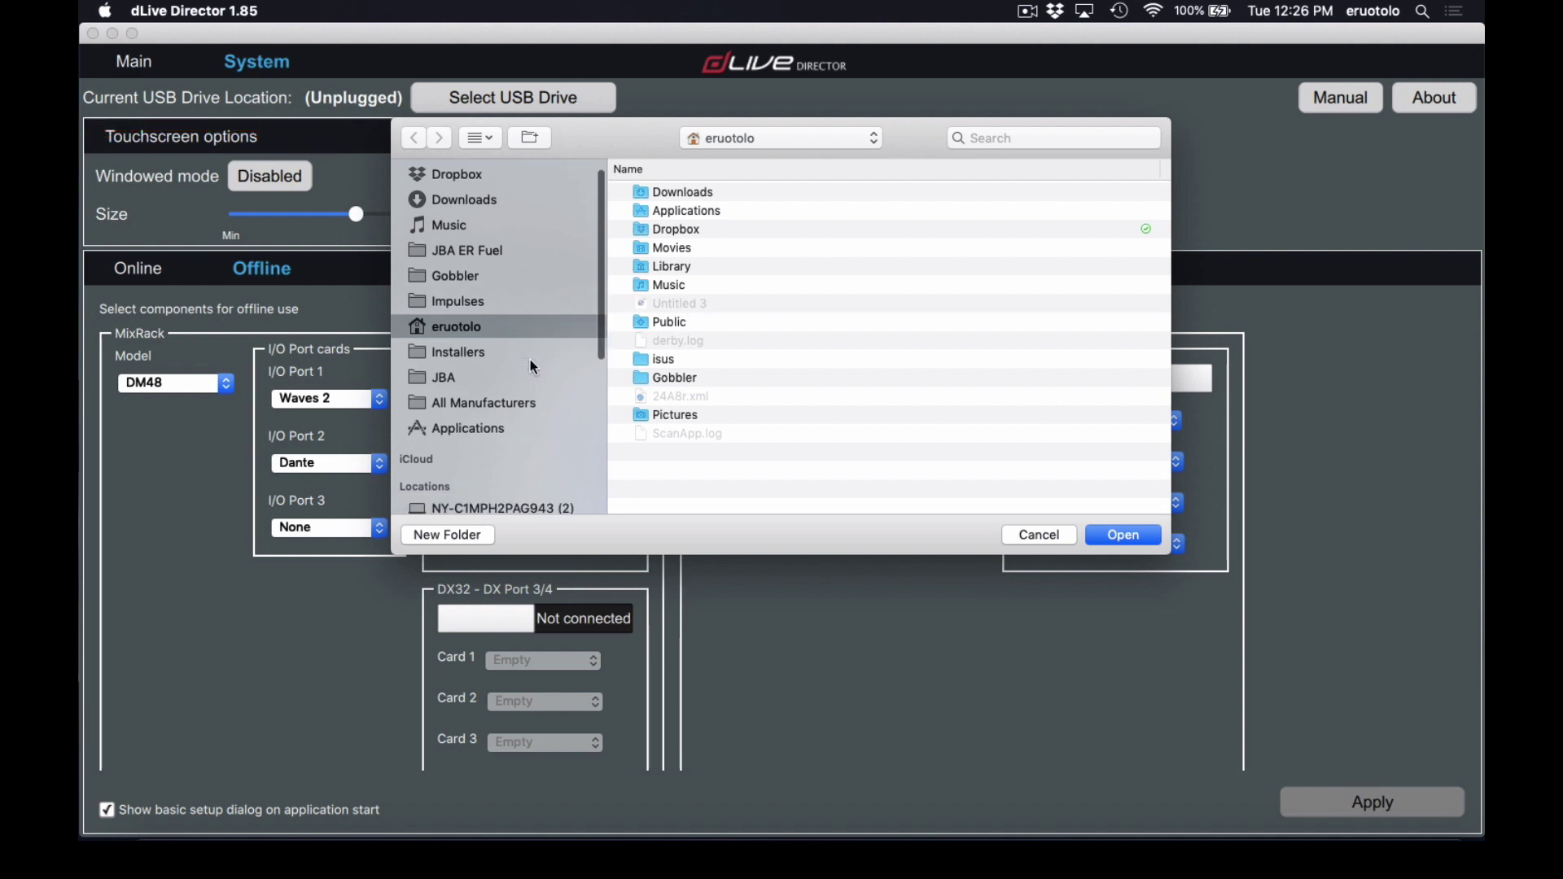
scroll(530, 359, down, 8)
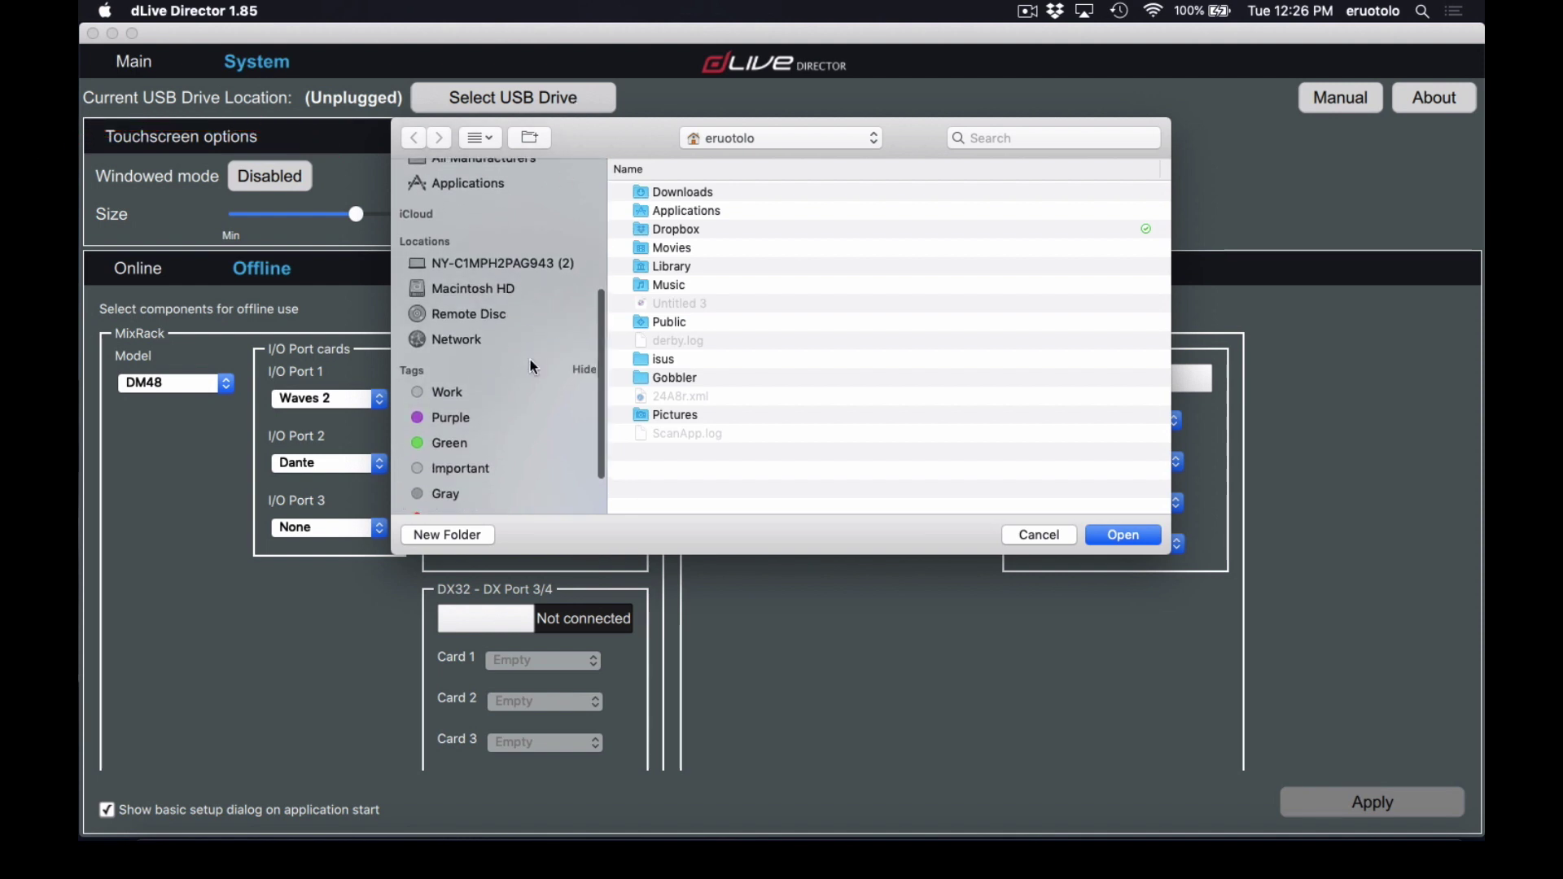
scroll(504, 293, up, 10)
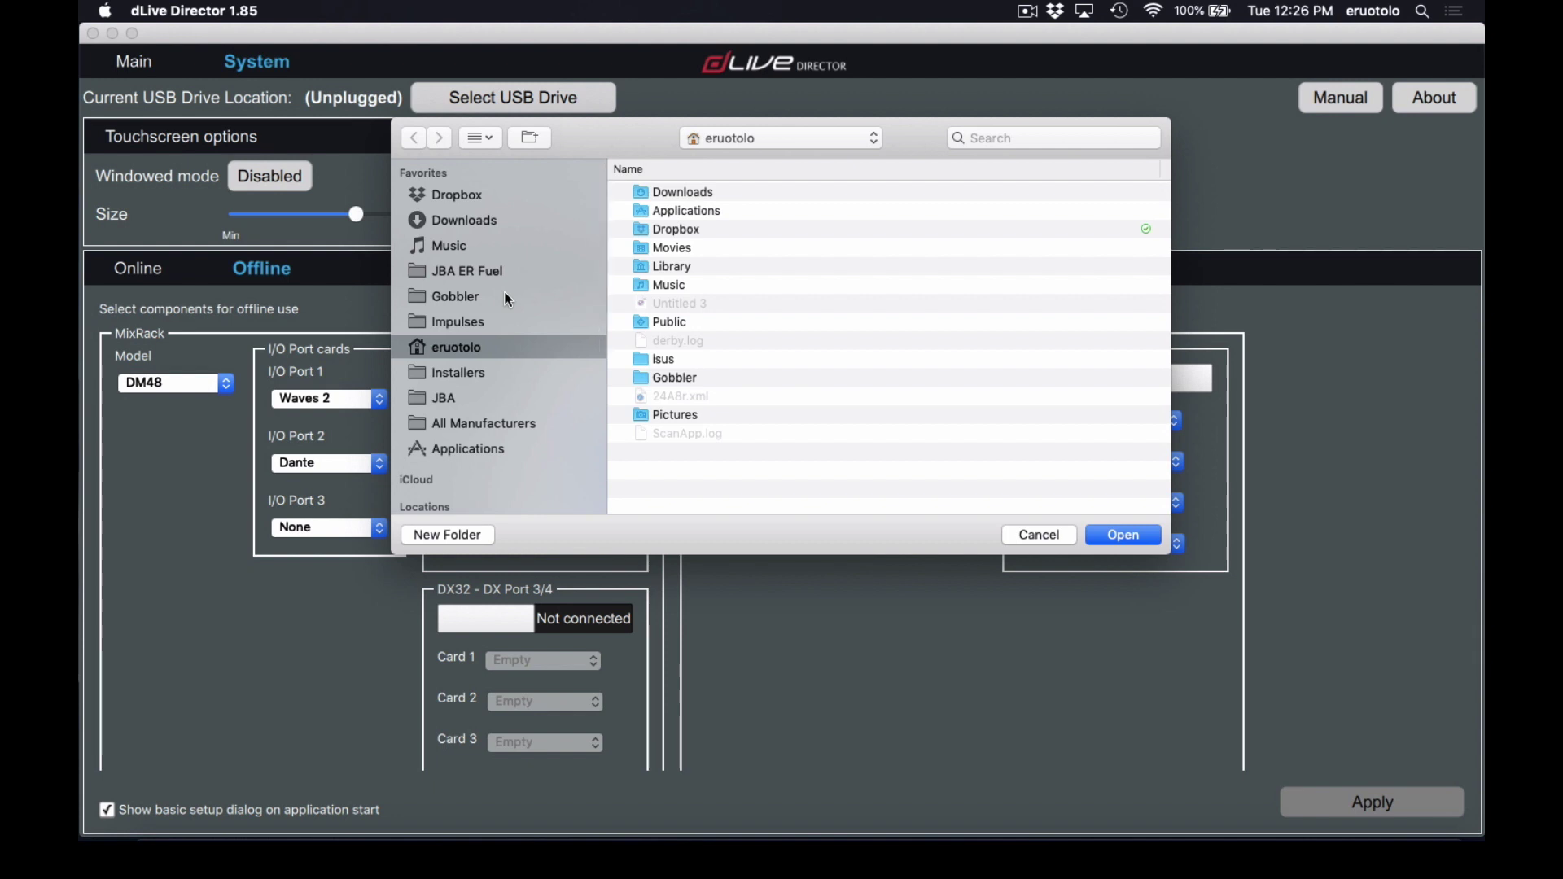
click(1048, 536)
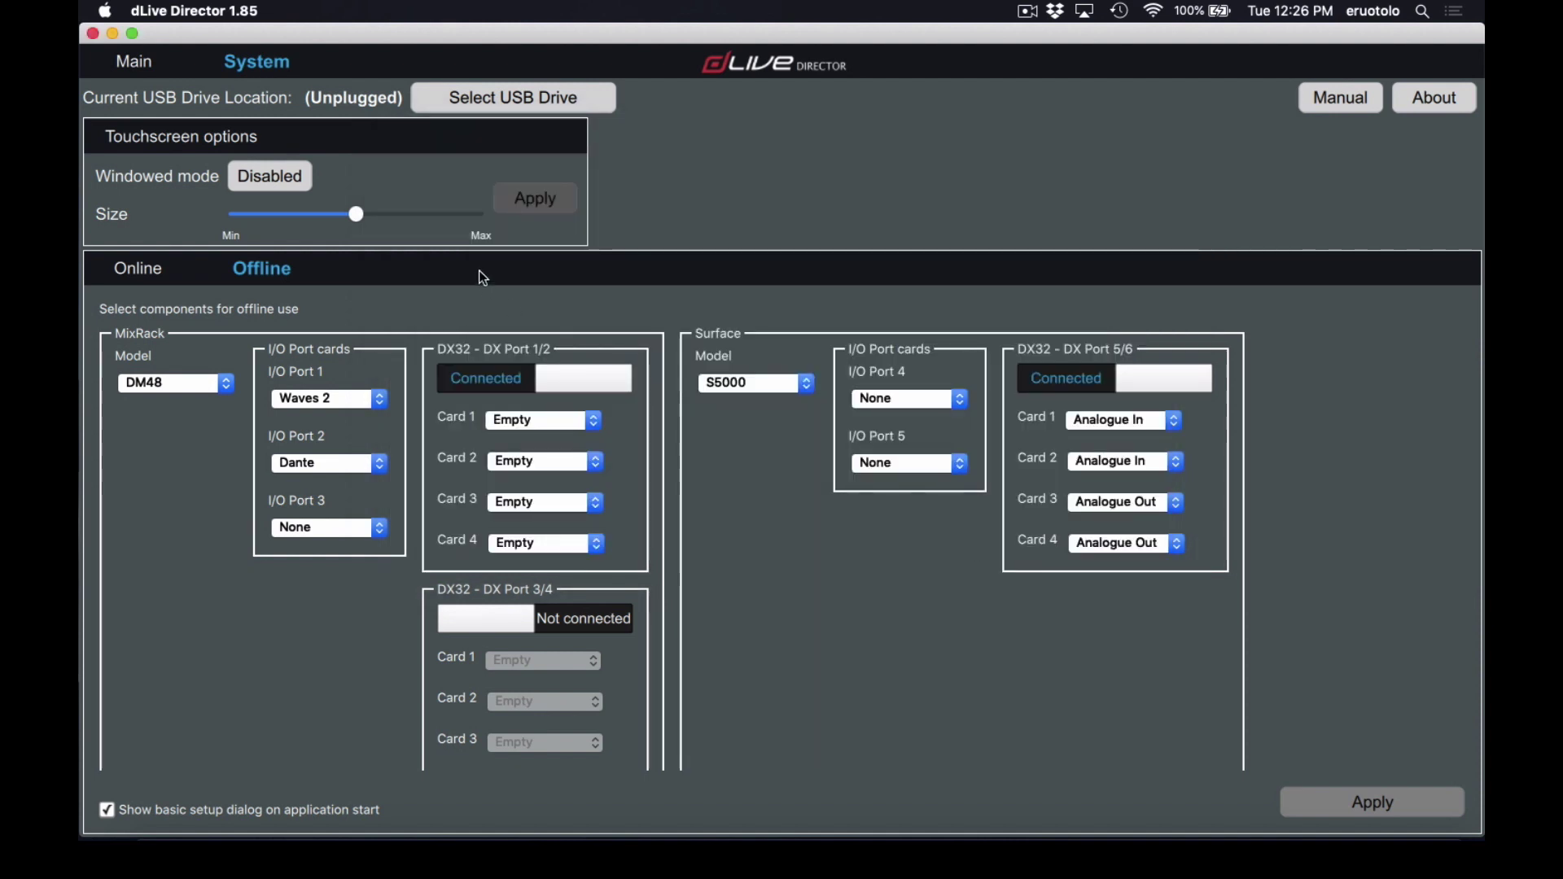
- View the main mixer page and full-size touchscreen preview, then return to System setup
click(134, 62)
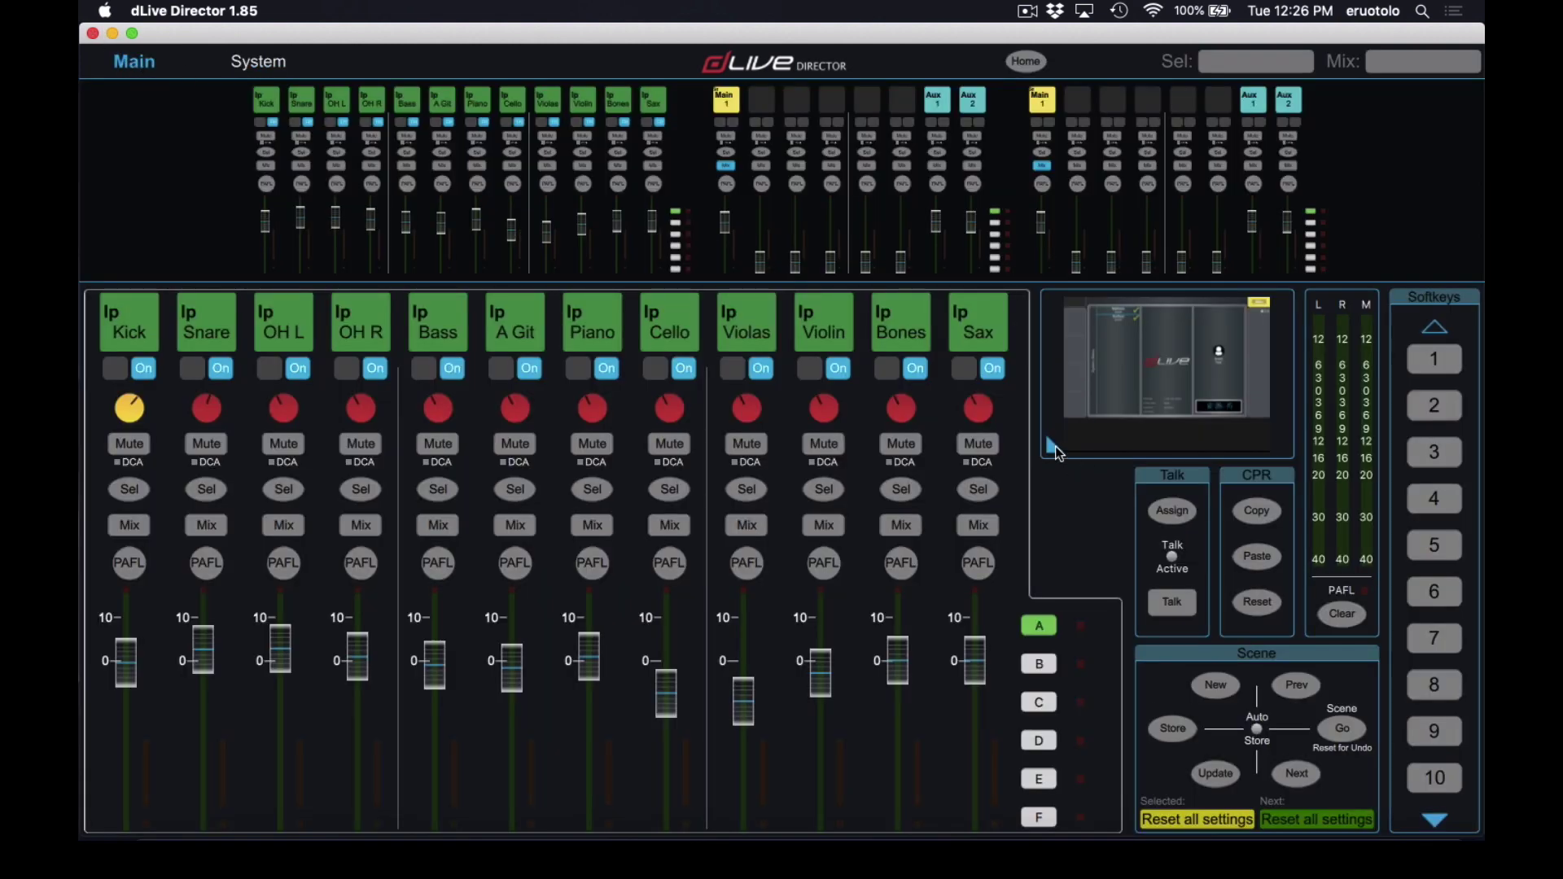
click(1055, 446)
scroll(977, 431, right, 2)
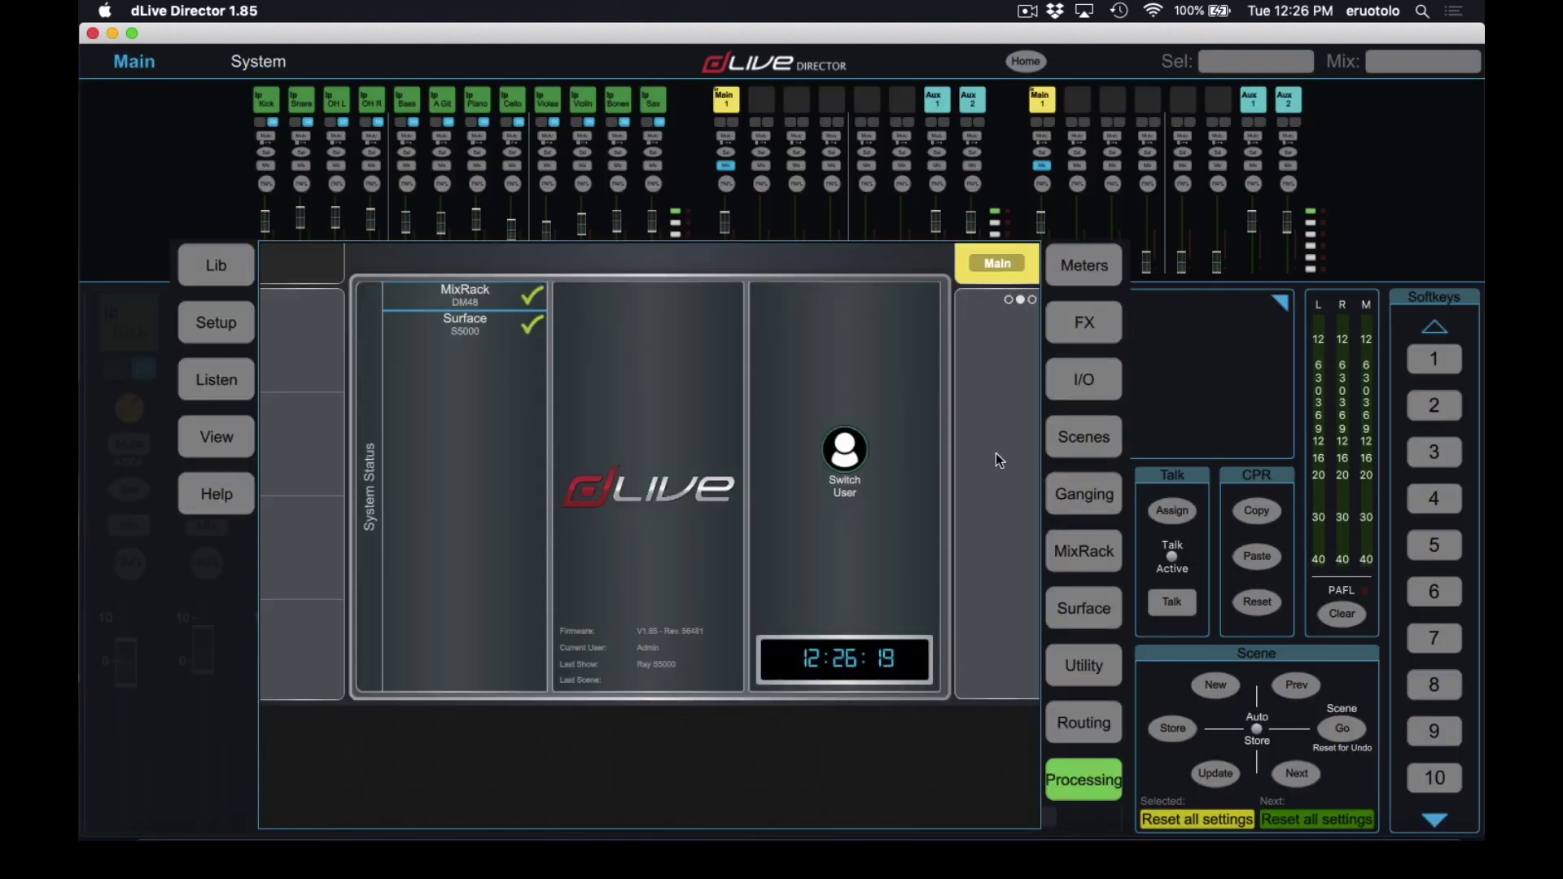
click(259, 64)
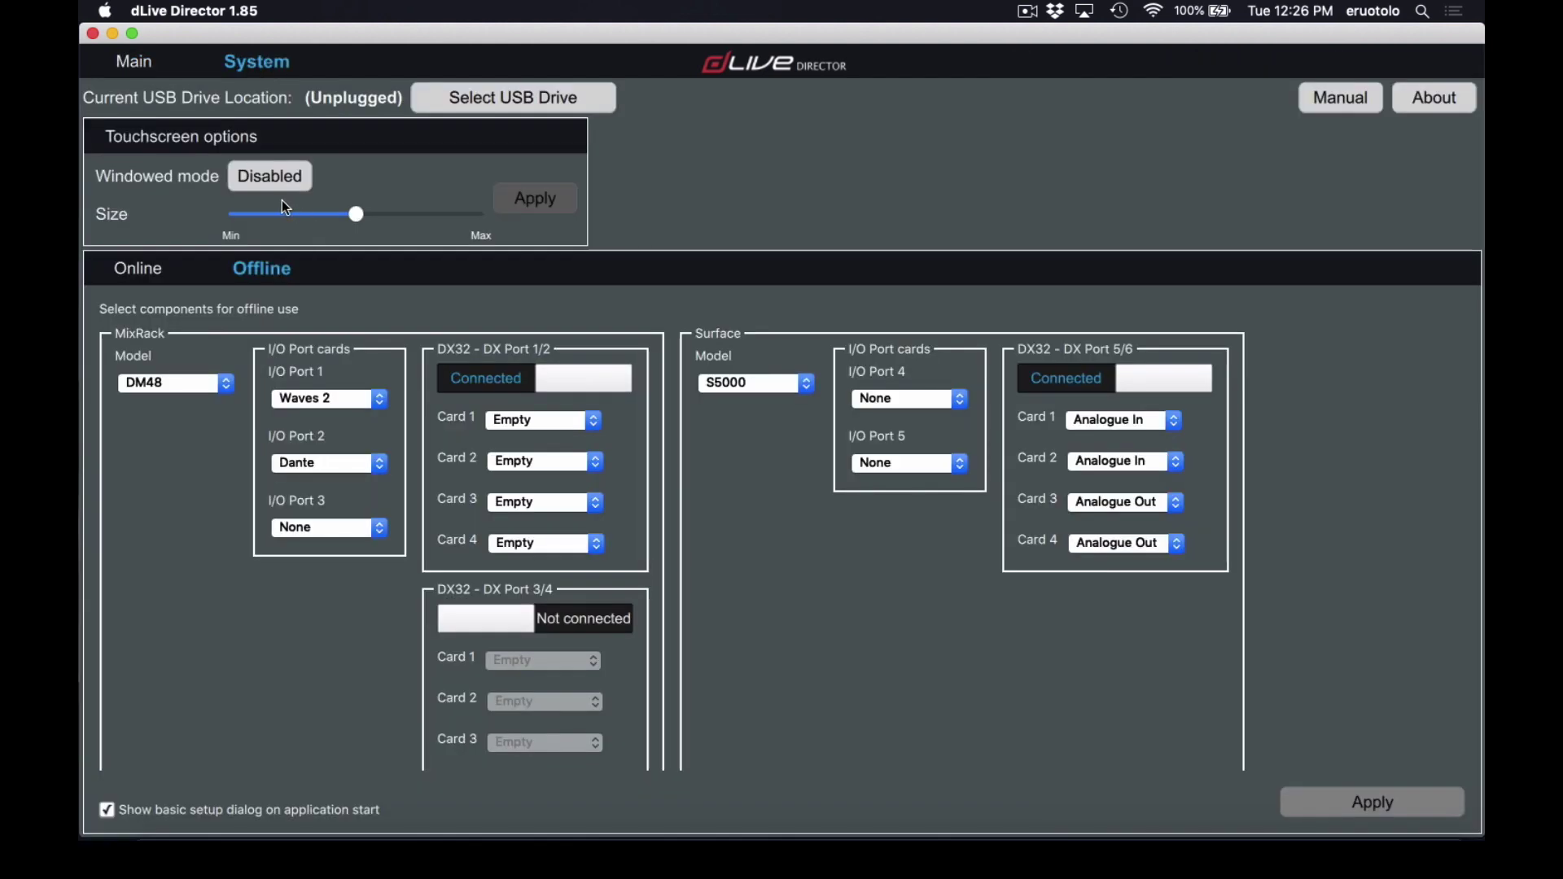
- Enable windowed touchscreen at Max size, apply it, then close the touchscreen window
click(281, 178)
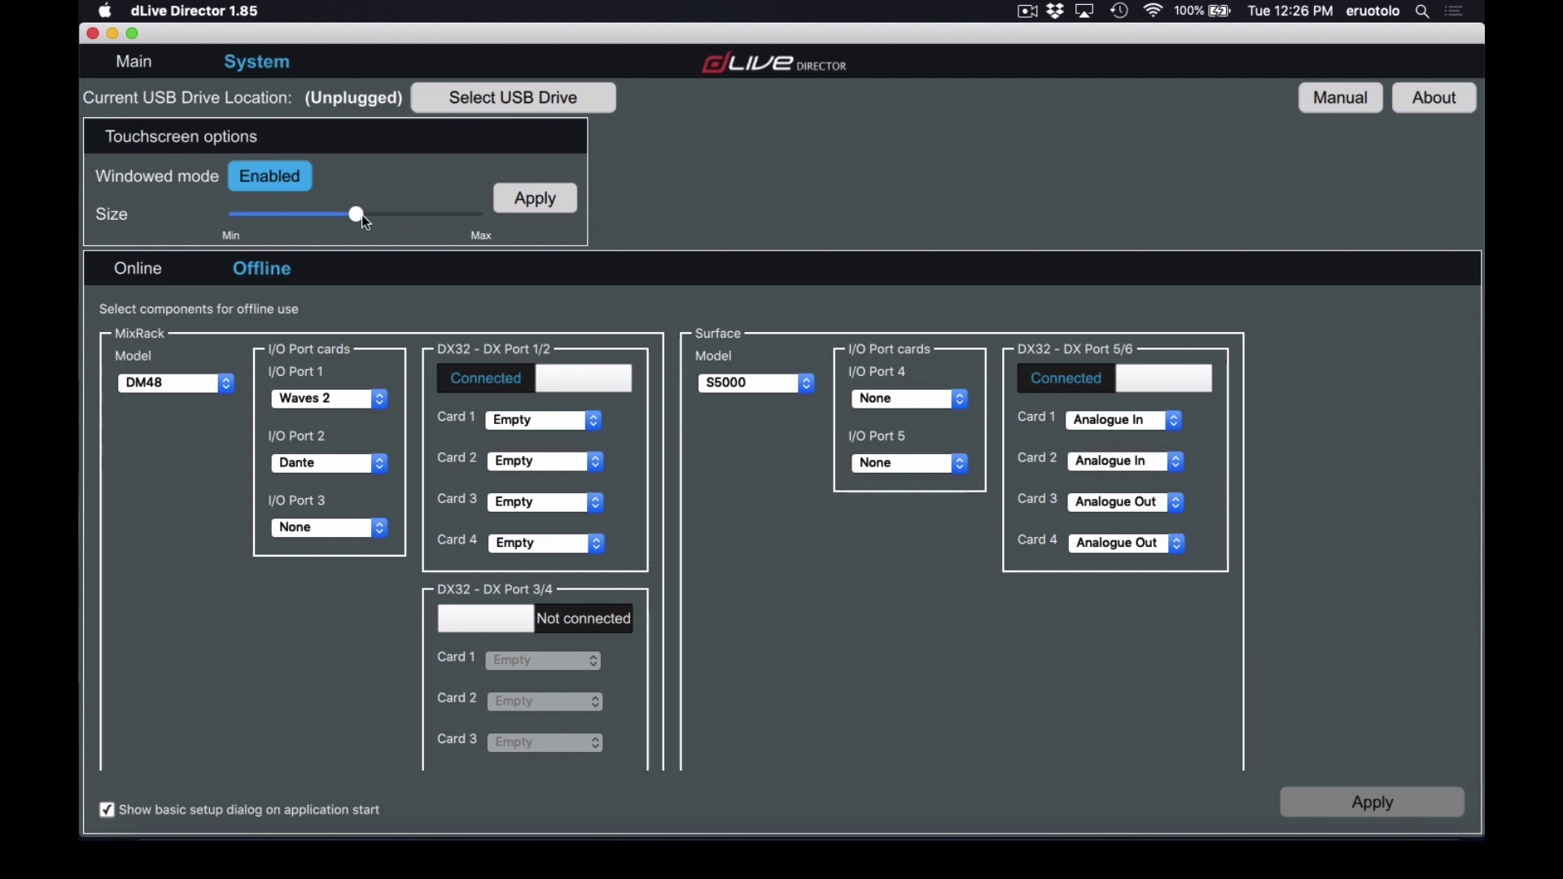
drag(358, 214, 482, 211)
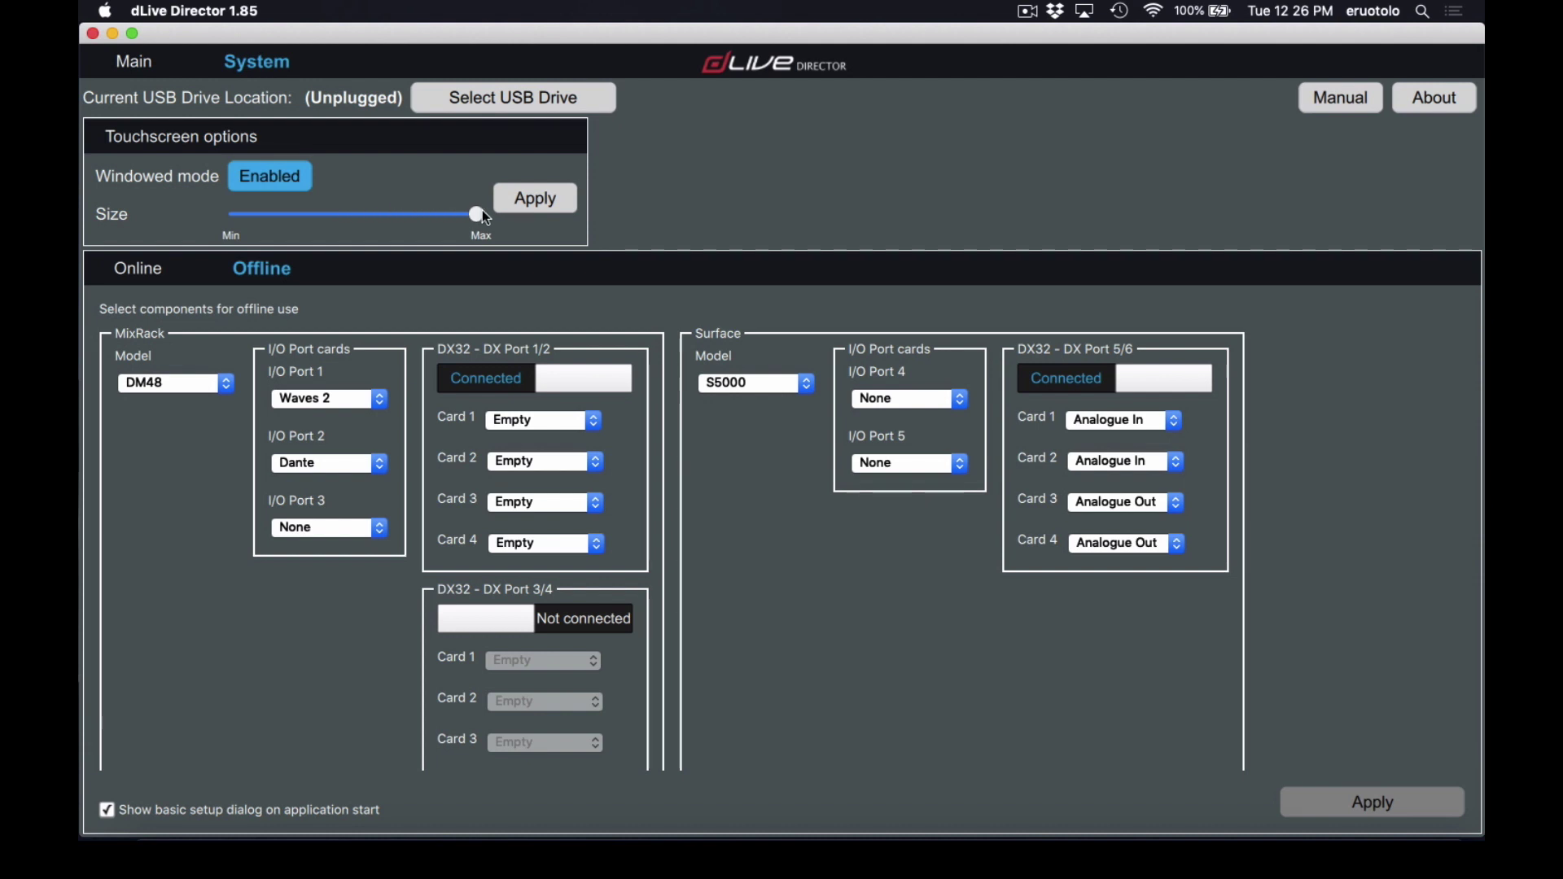
click(541, 203)
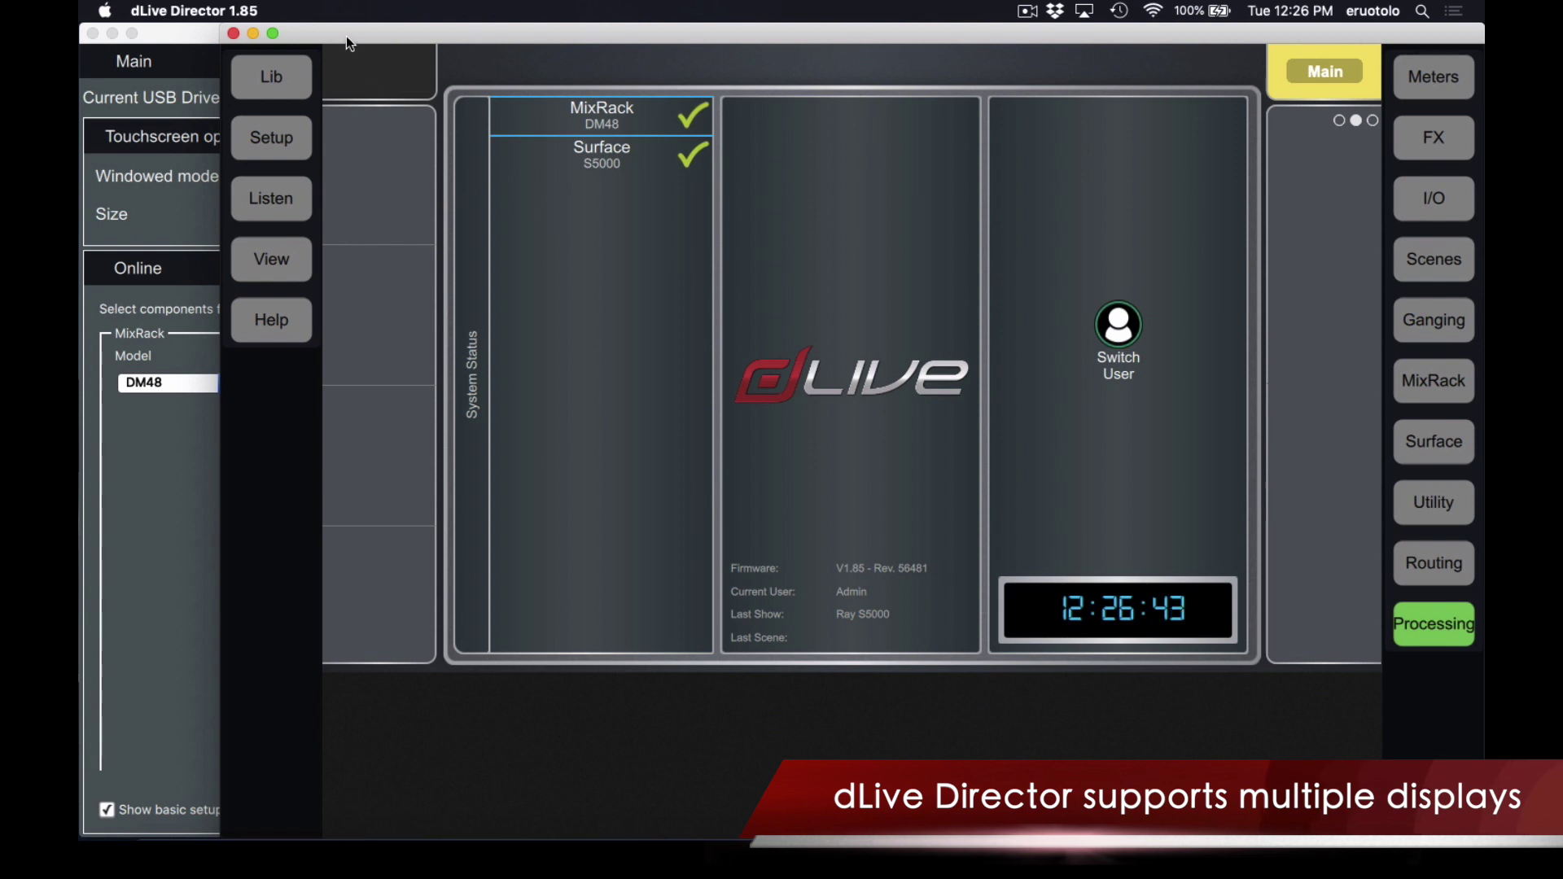
drag(409, 65, 452, 81)
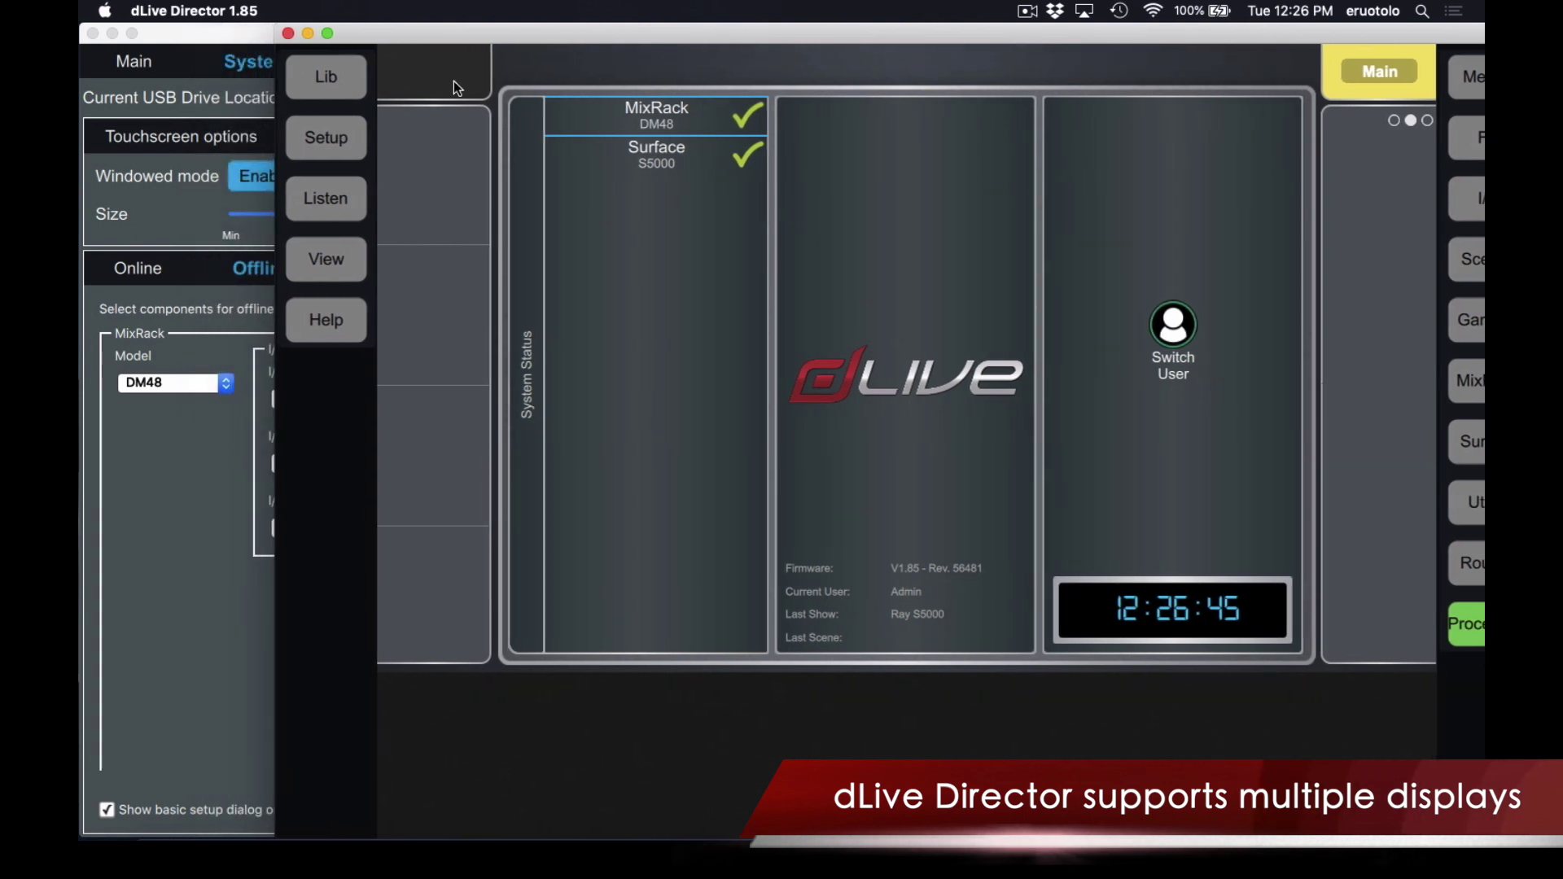
click(287, 34)
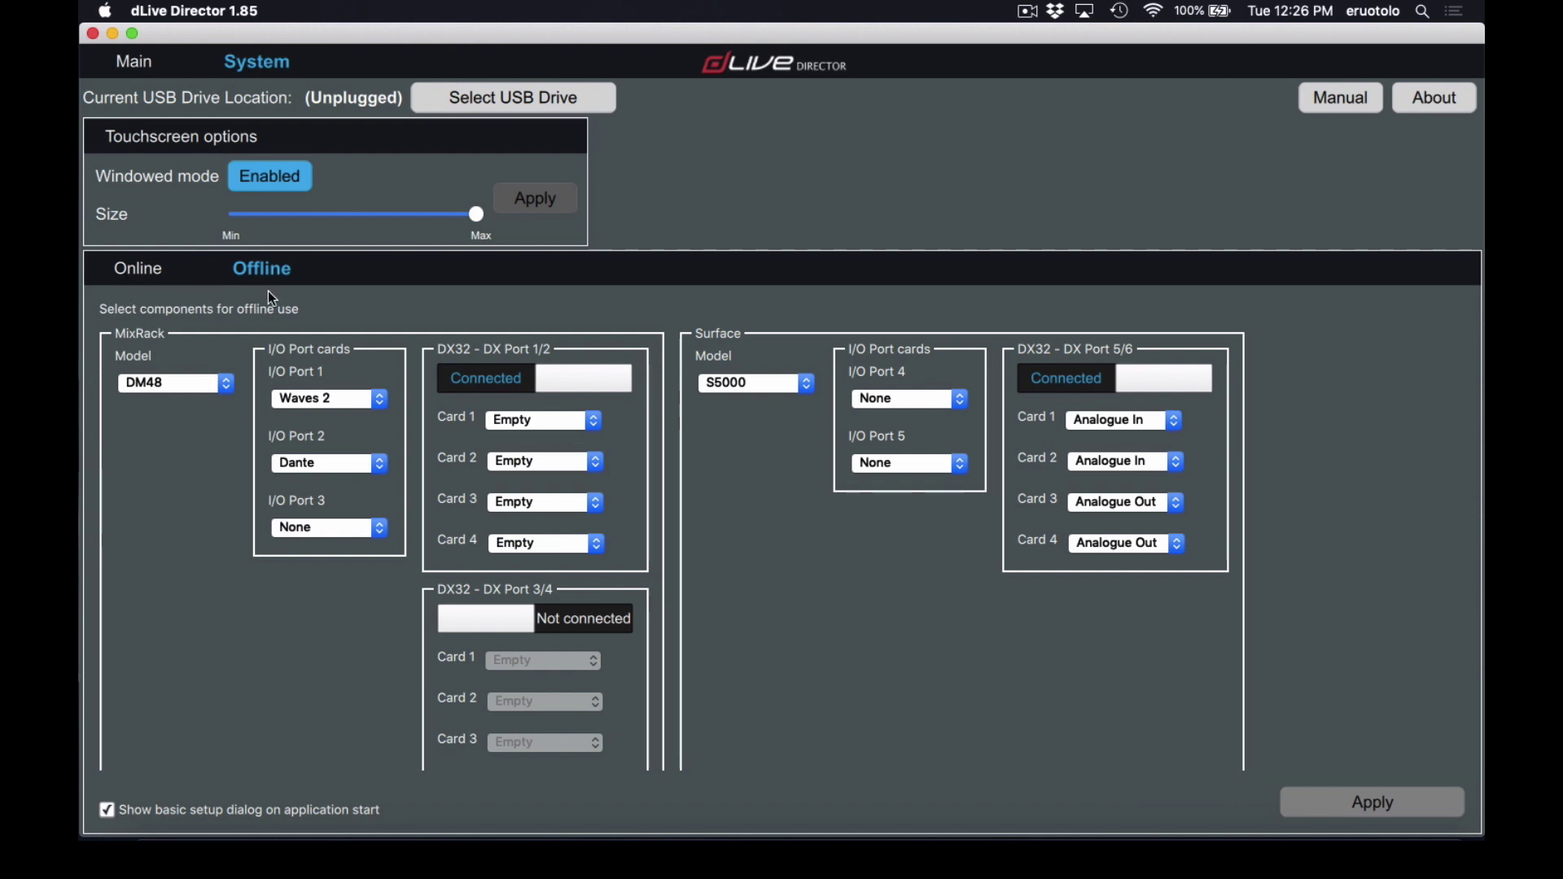
click(151, 272)
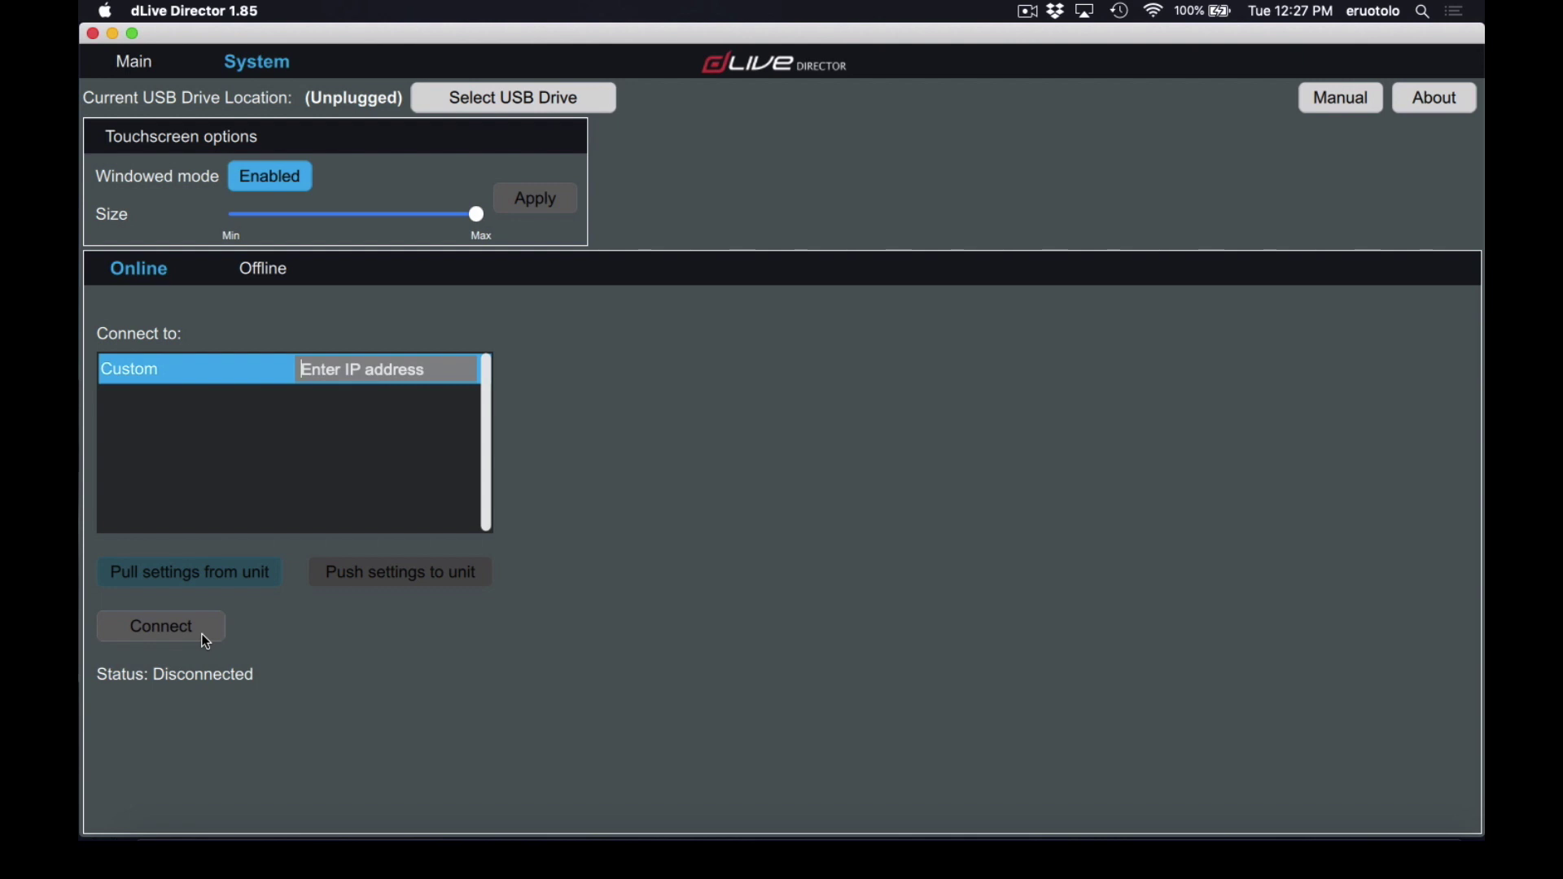
click(264, 272)
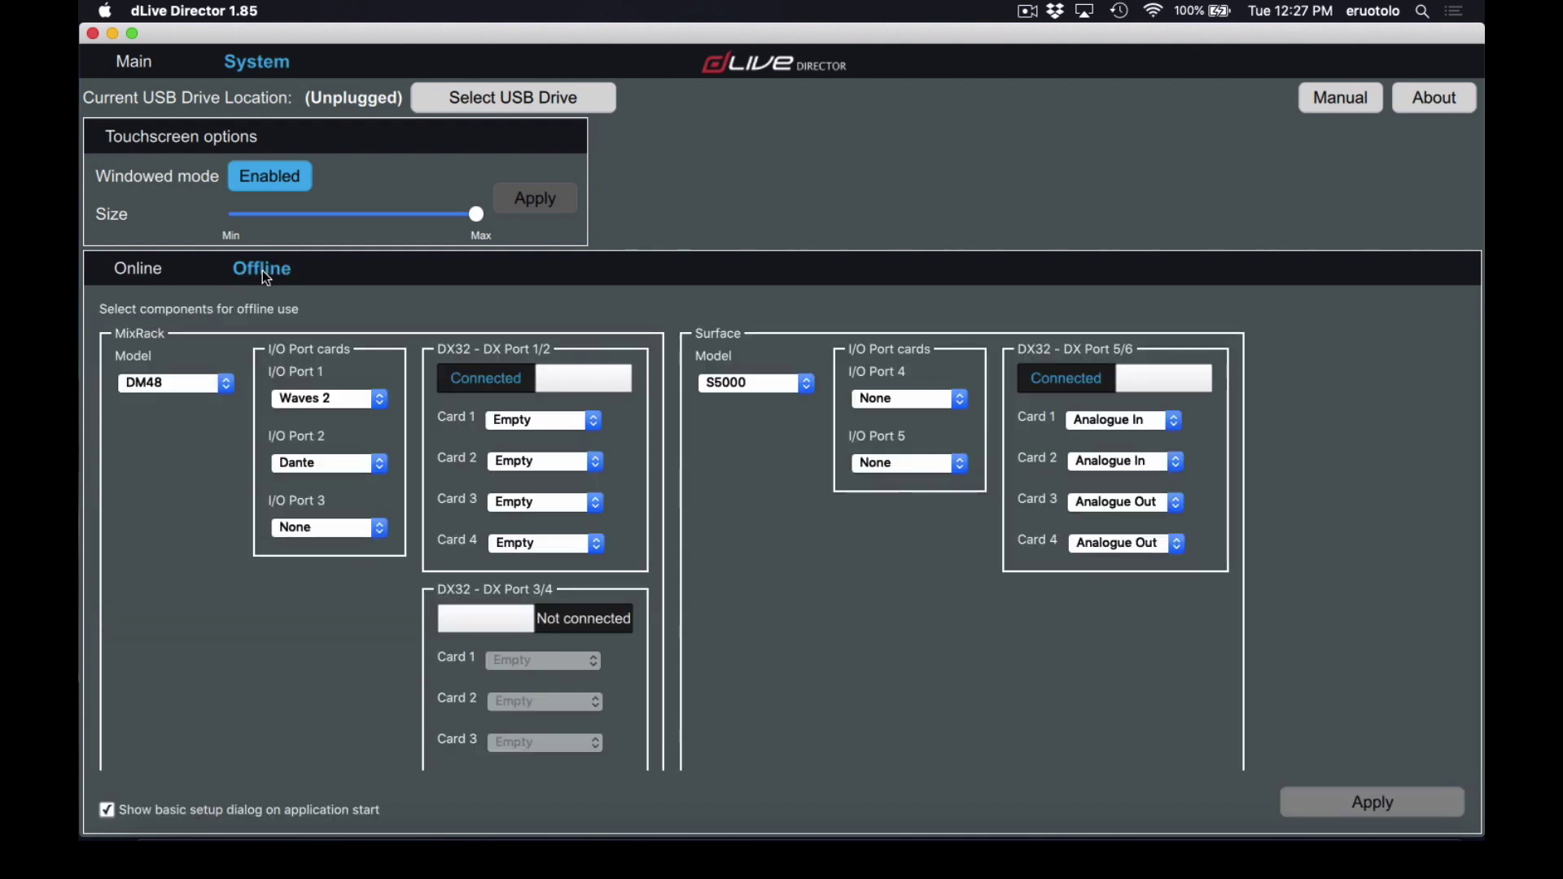
- Keep MixRack DM48, Card 1 Empty and surface S5000, and set I/O Port 4 to ACE
click(189, 385)
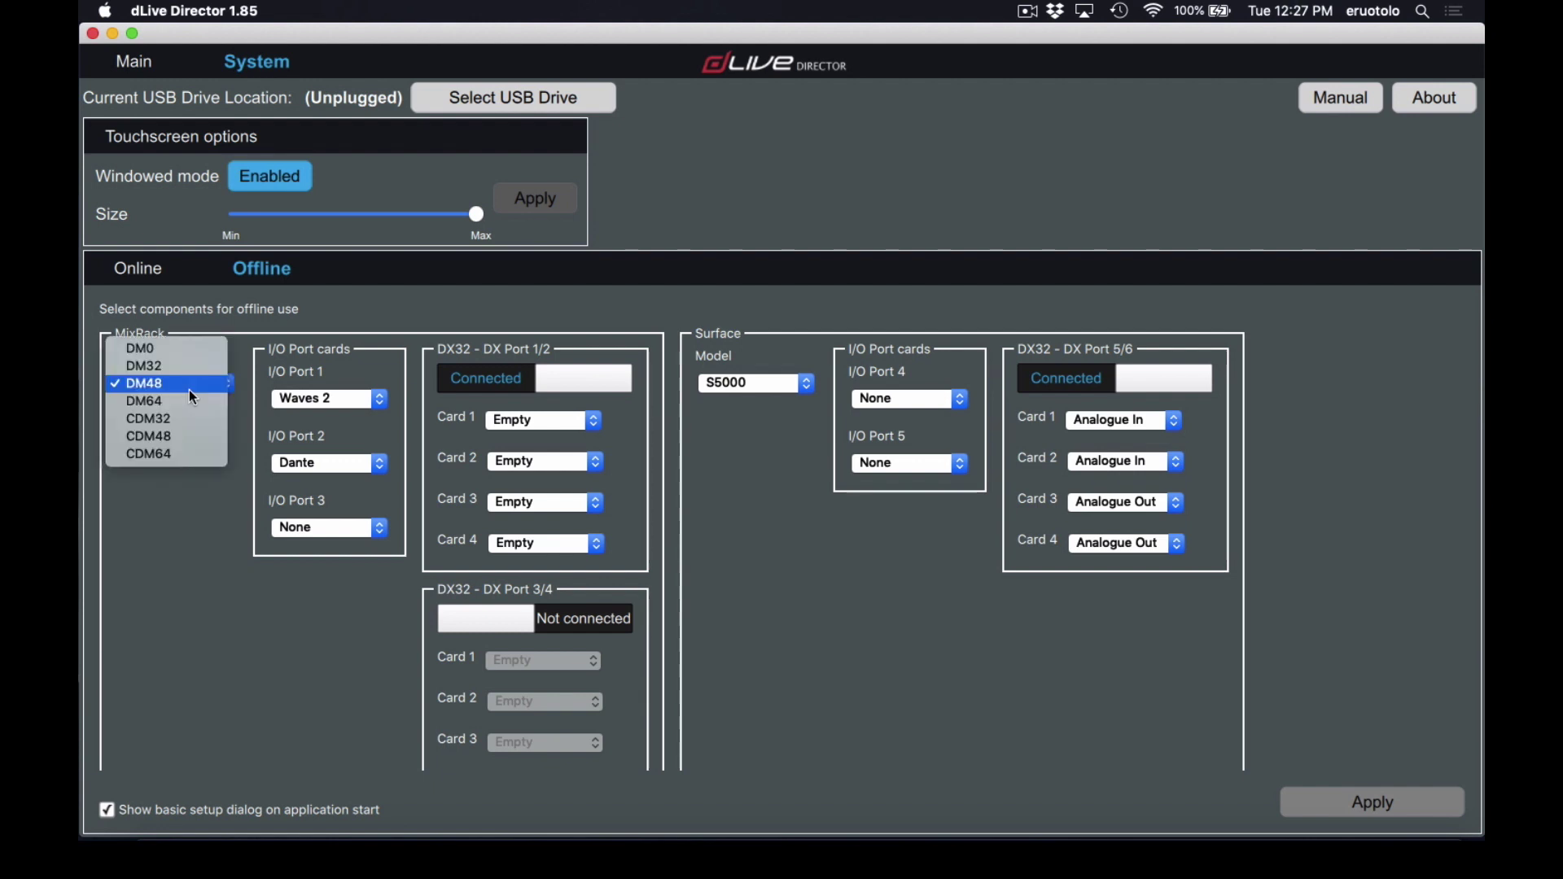
click(293, 342)
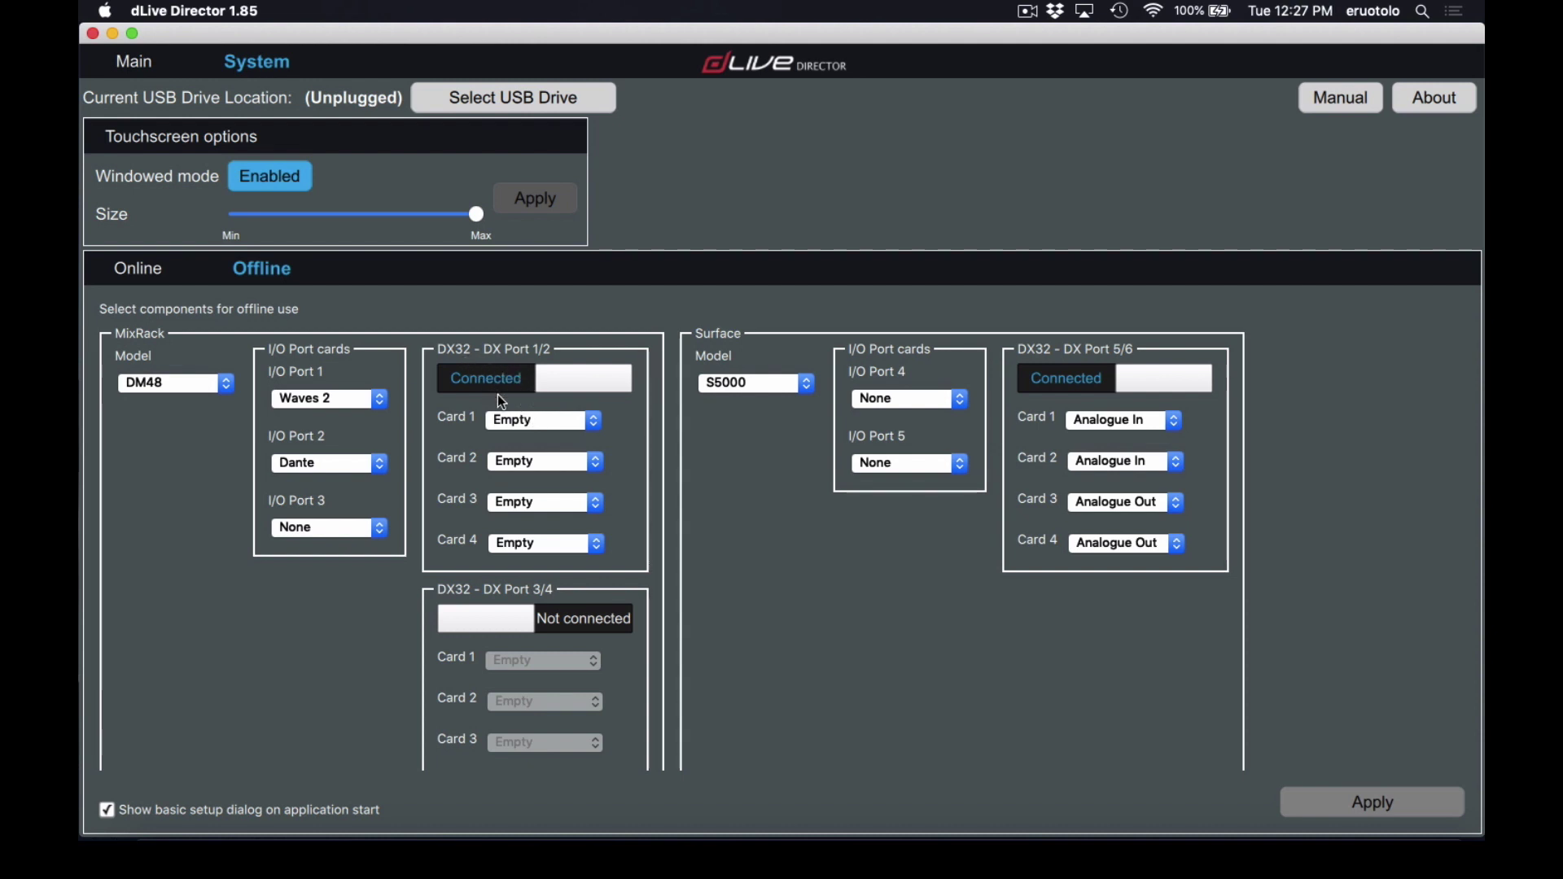
click(521, 423)
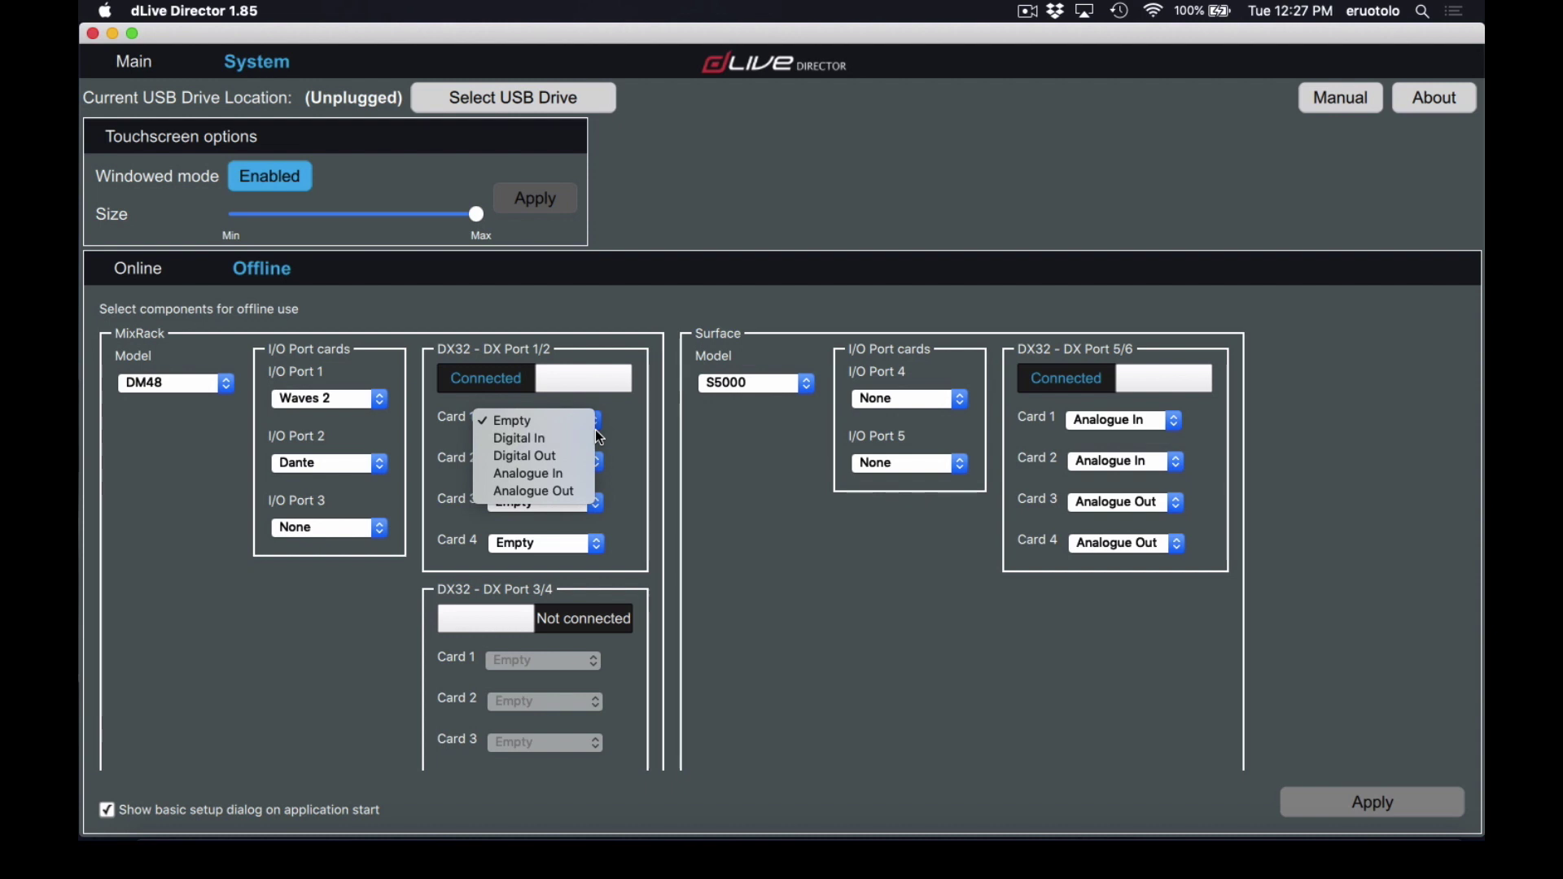
click(629, 424)
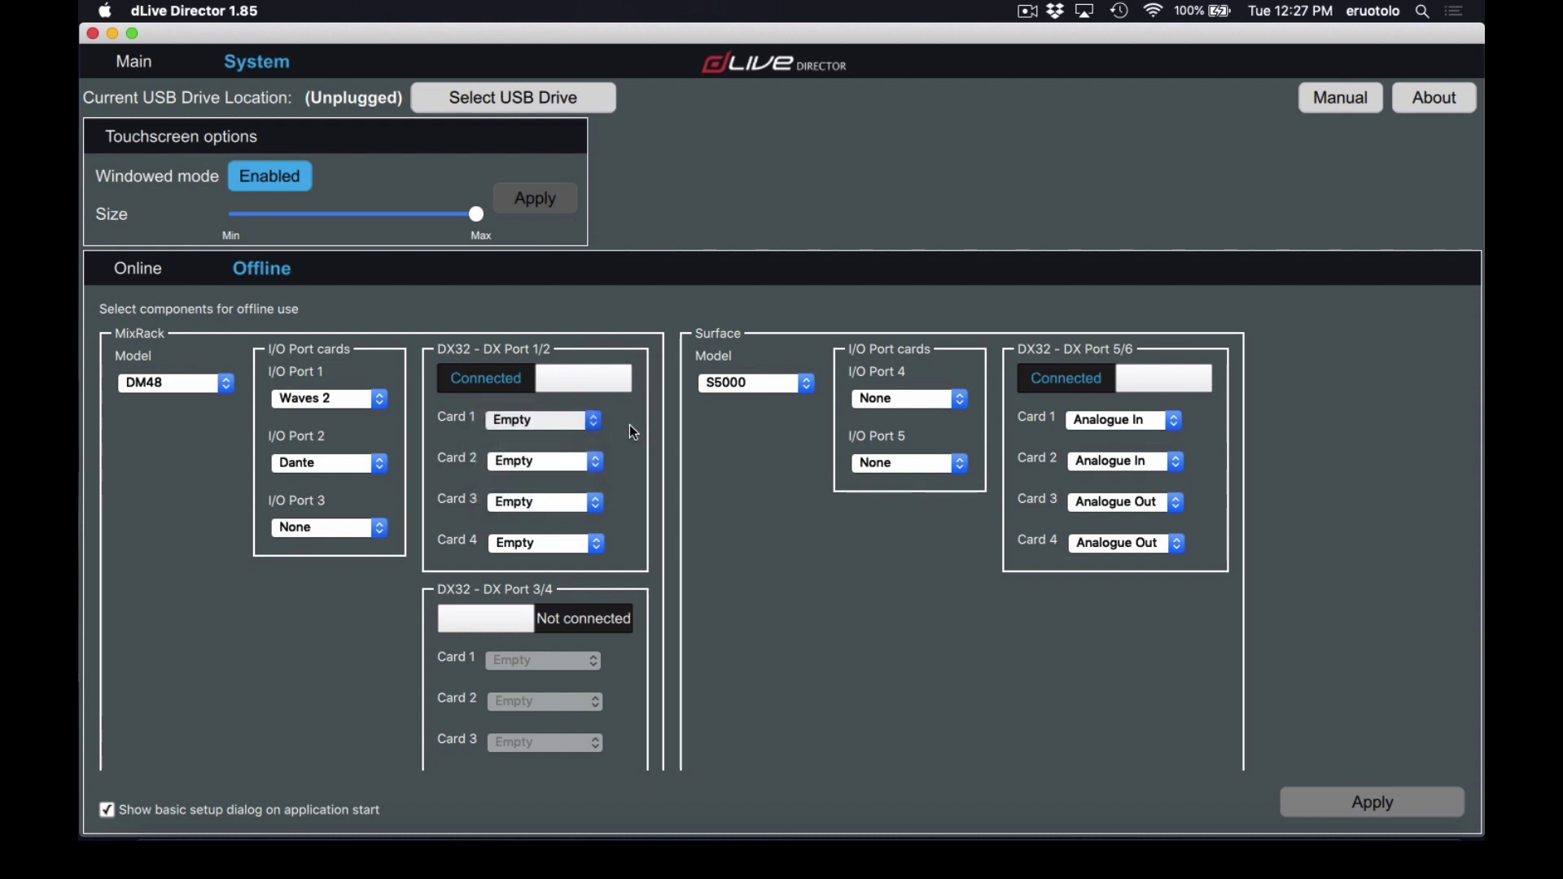
click(751, 383)
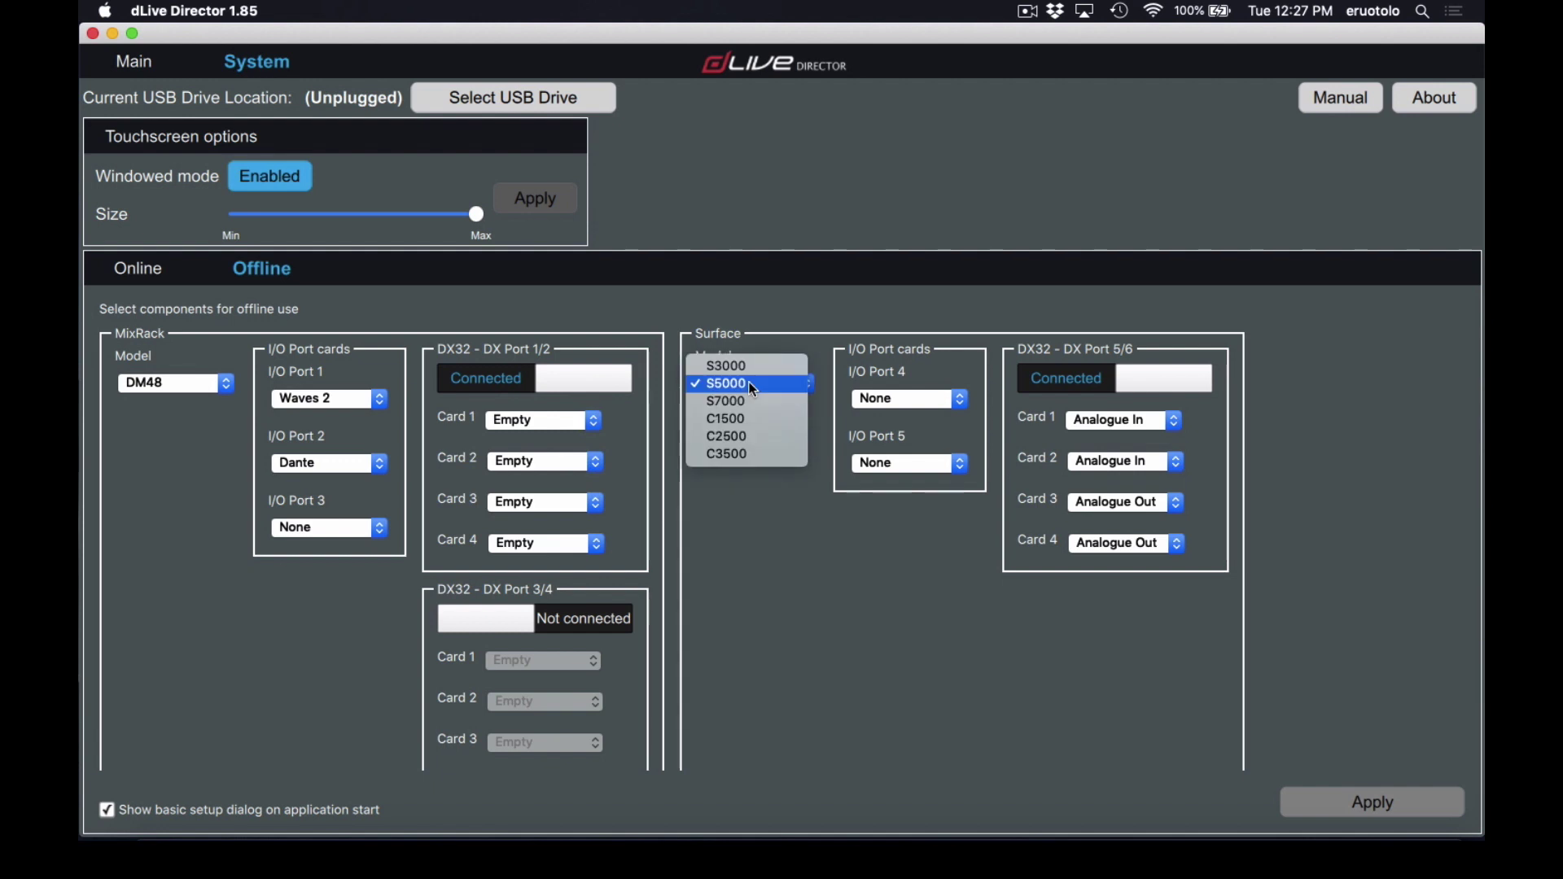
click(748, 383)
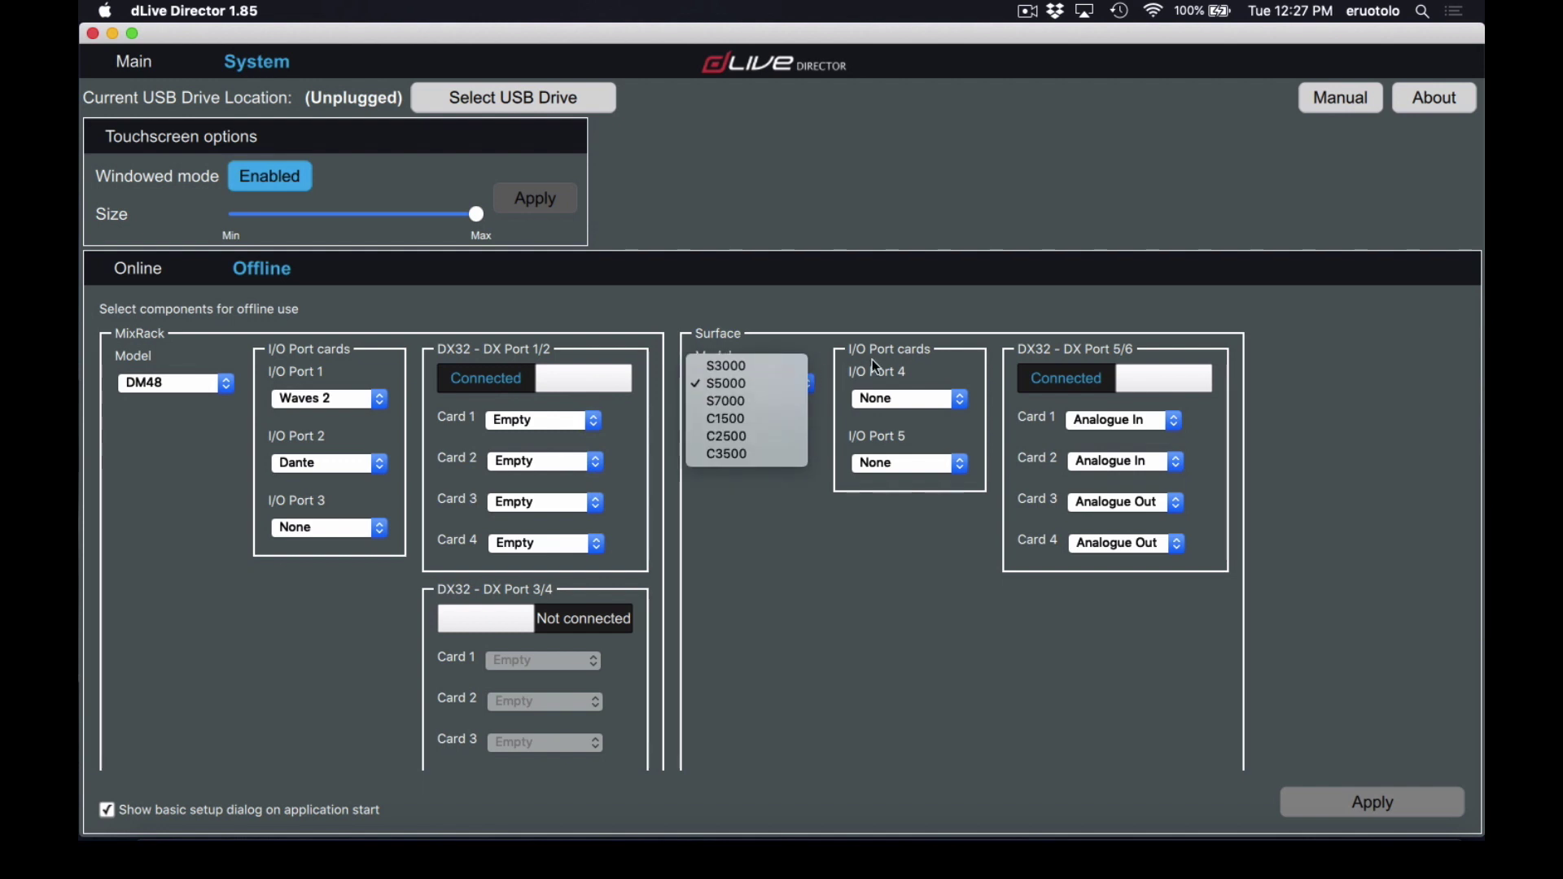
click(892, 405)
click(891, 417)
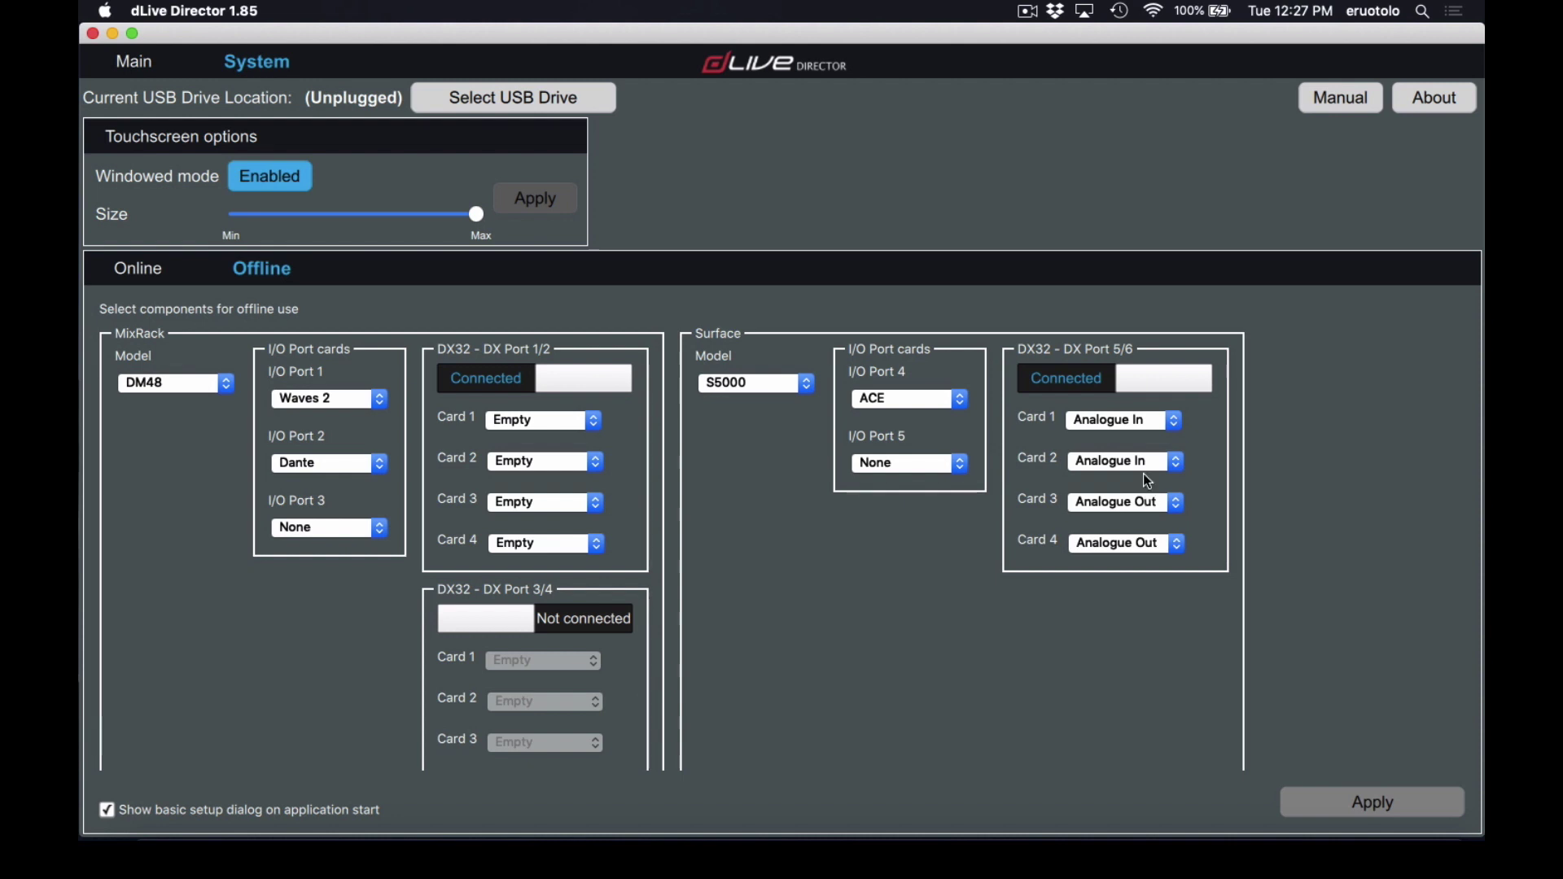
- Set DX32 - DX Port 5/6 to Not connected
click(1131, 380)
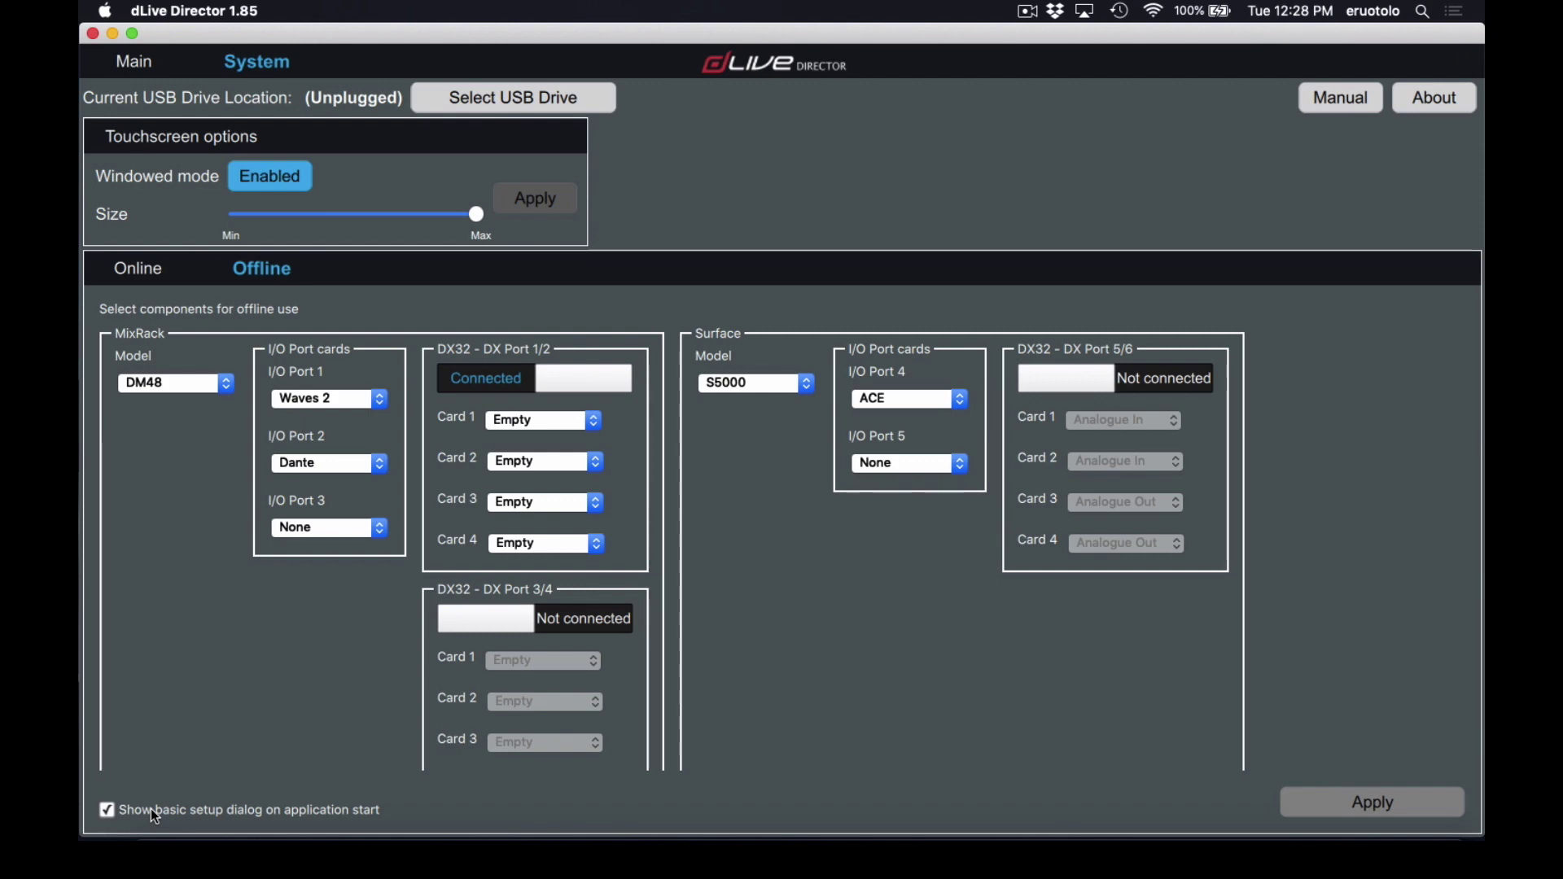
- Open the dLive Director help manual
click(1352, 99)
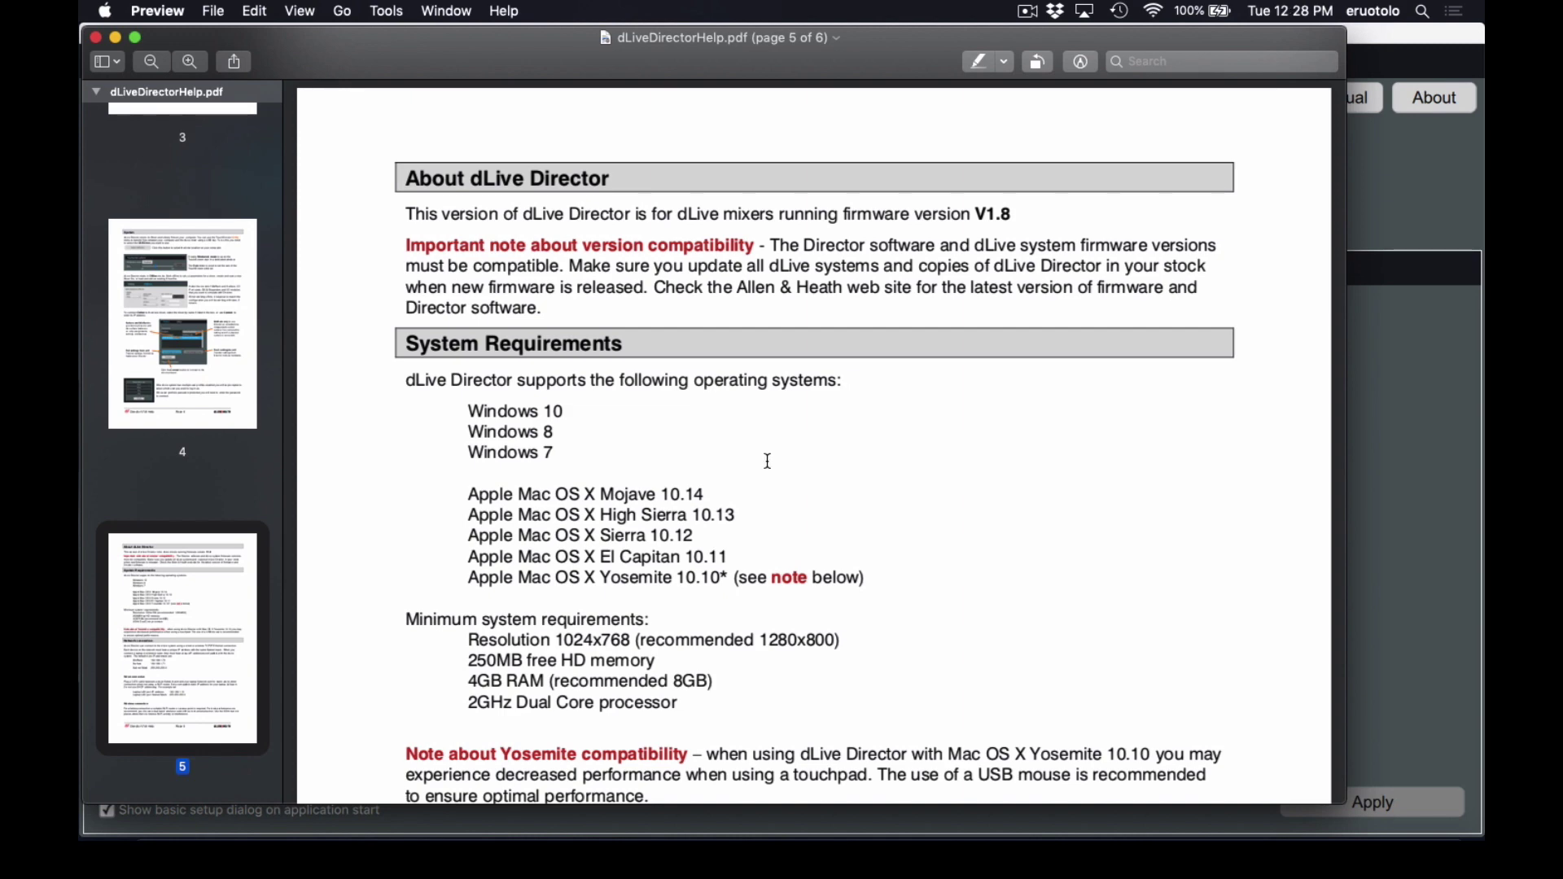
- Scroll the help PDF down to Network connection, then close the Preview window
scroll(767, 461, down, 10)
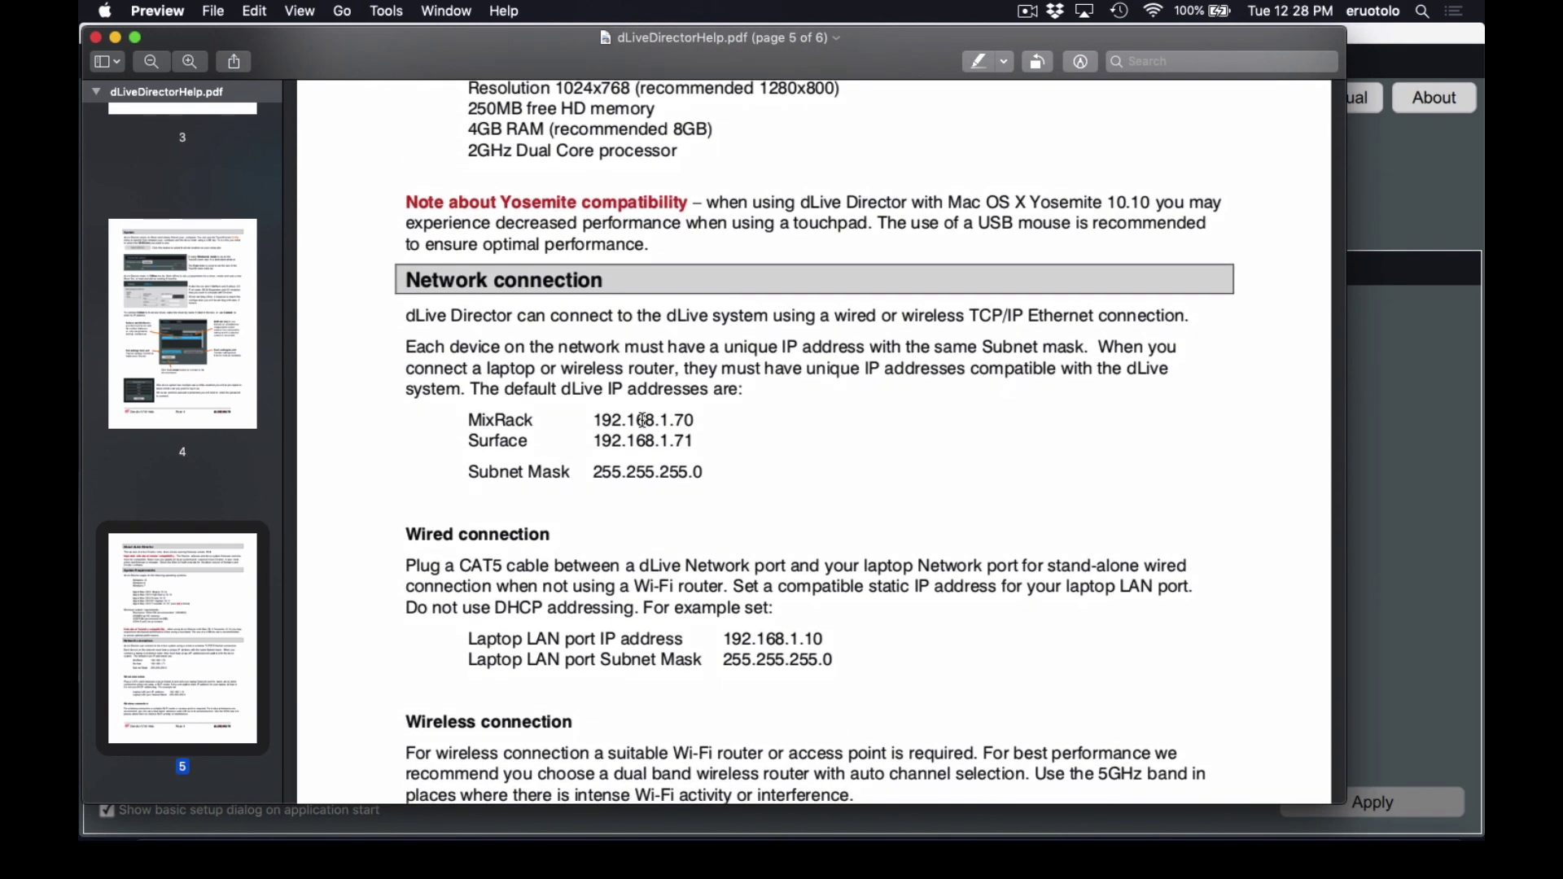
click(96, 37)
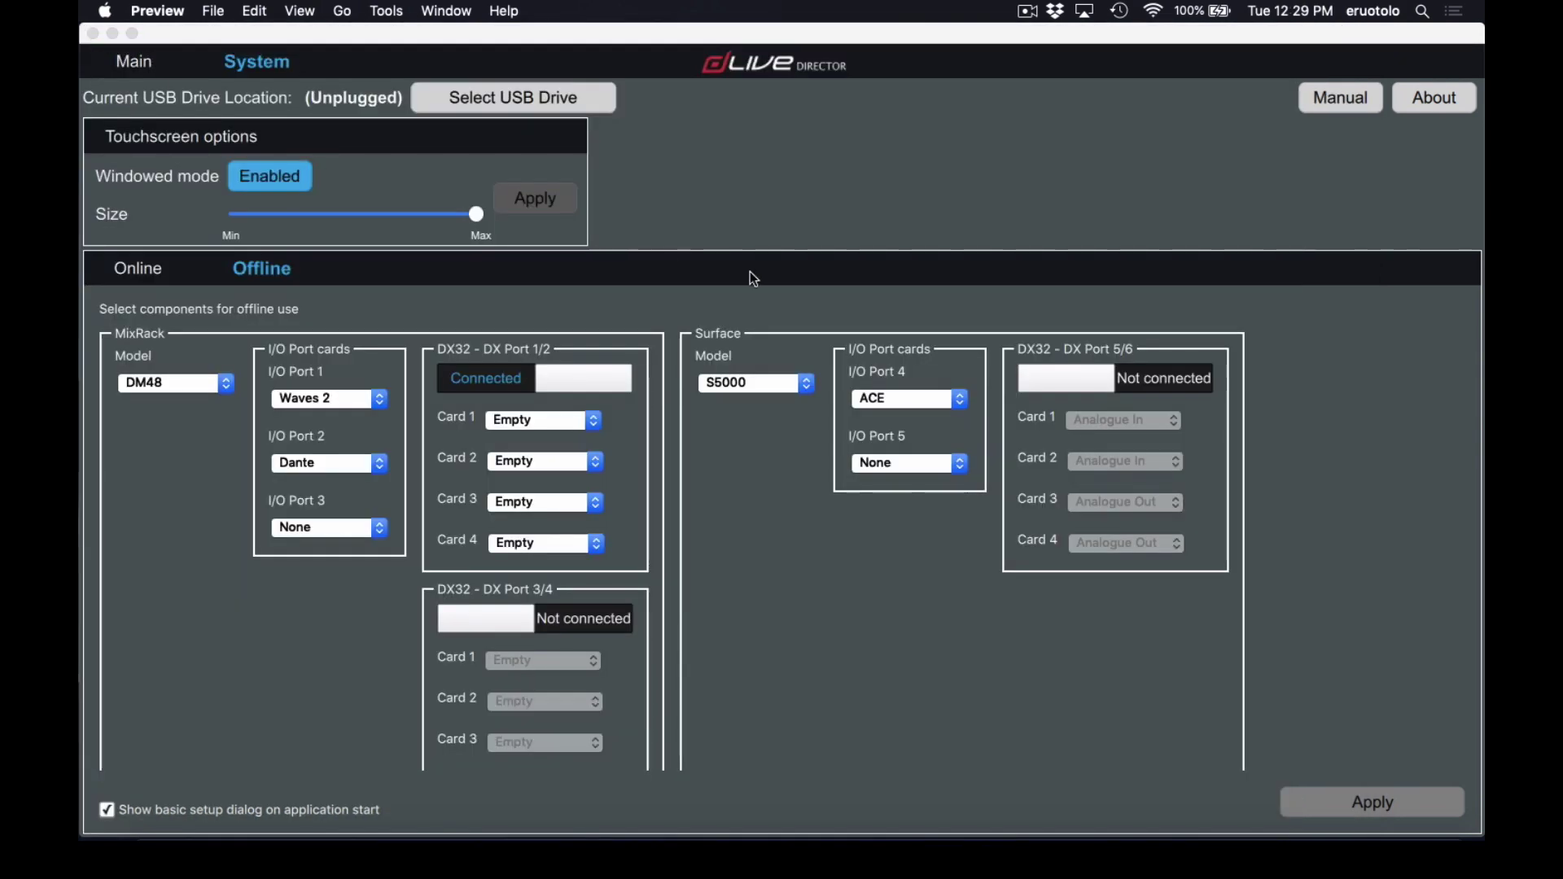
click(1434, 99)
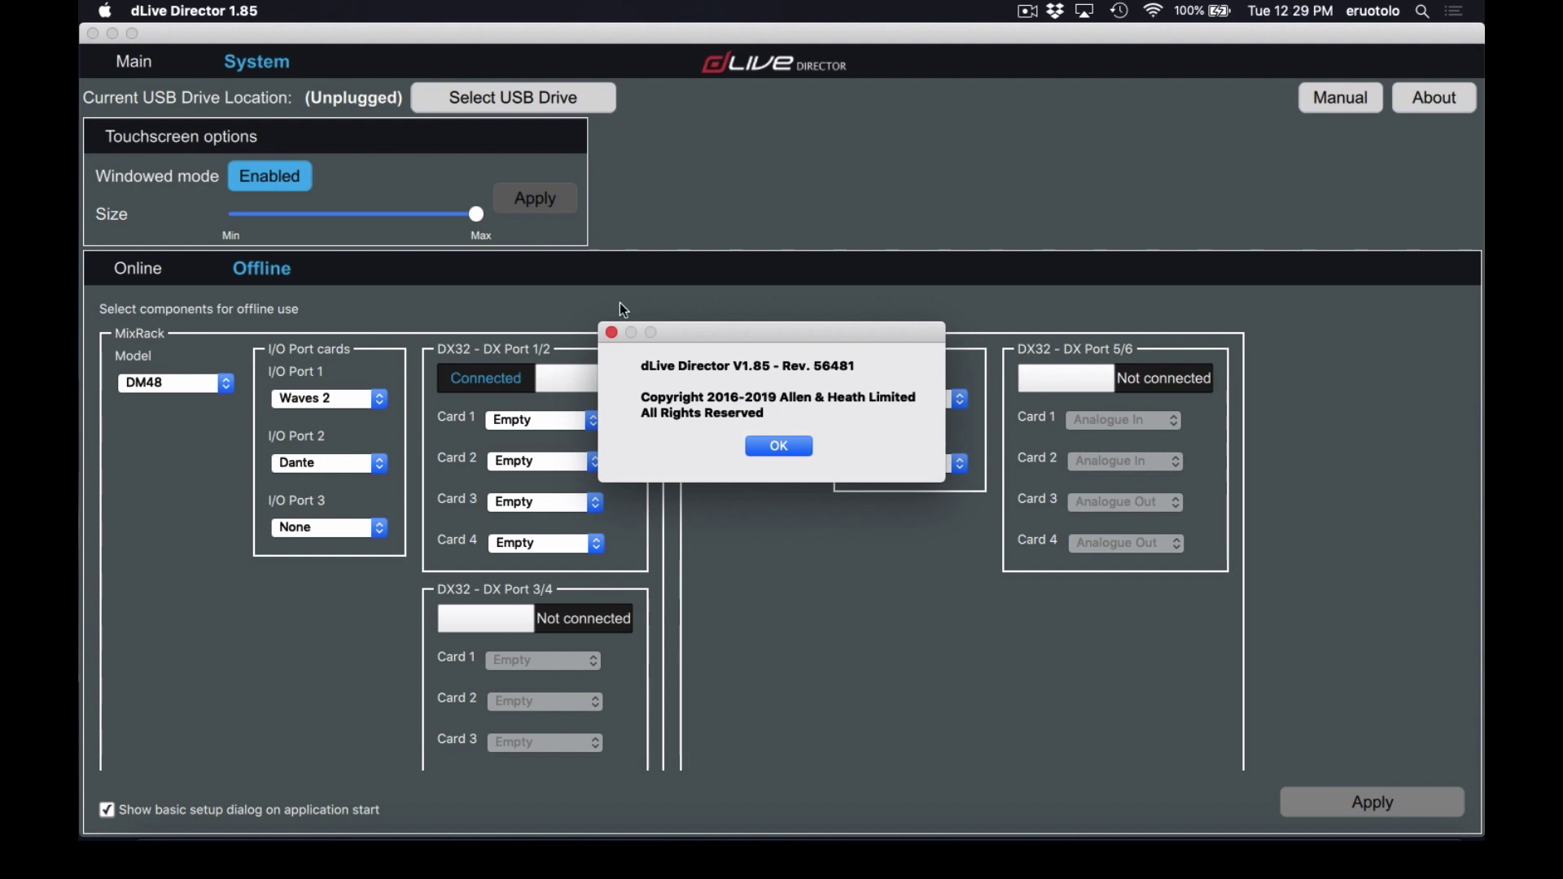
click(612, 333)
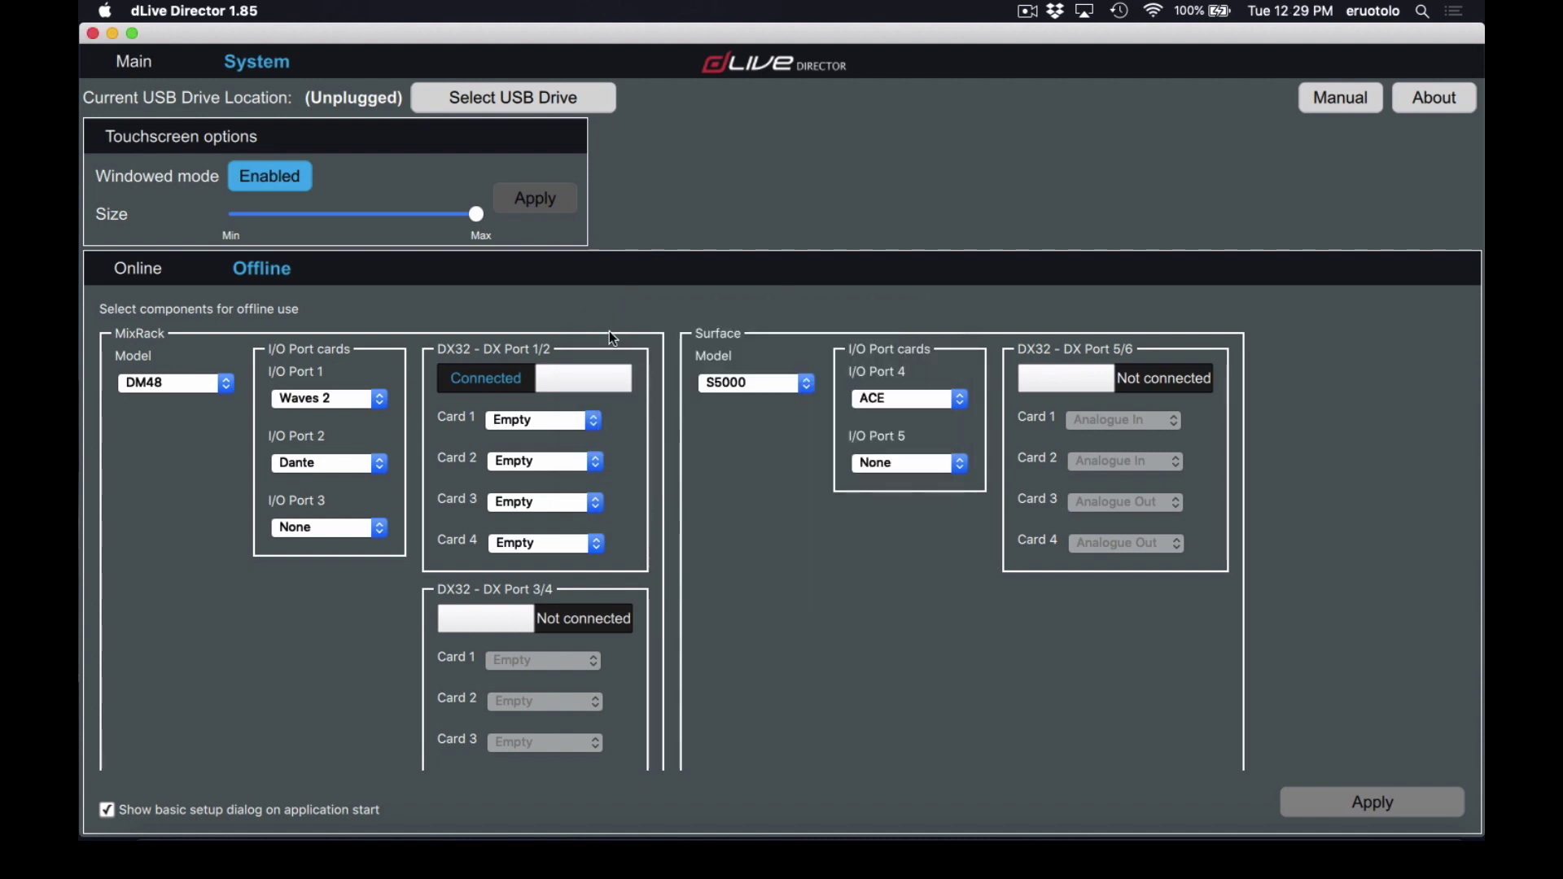
click(133, 60)
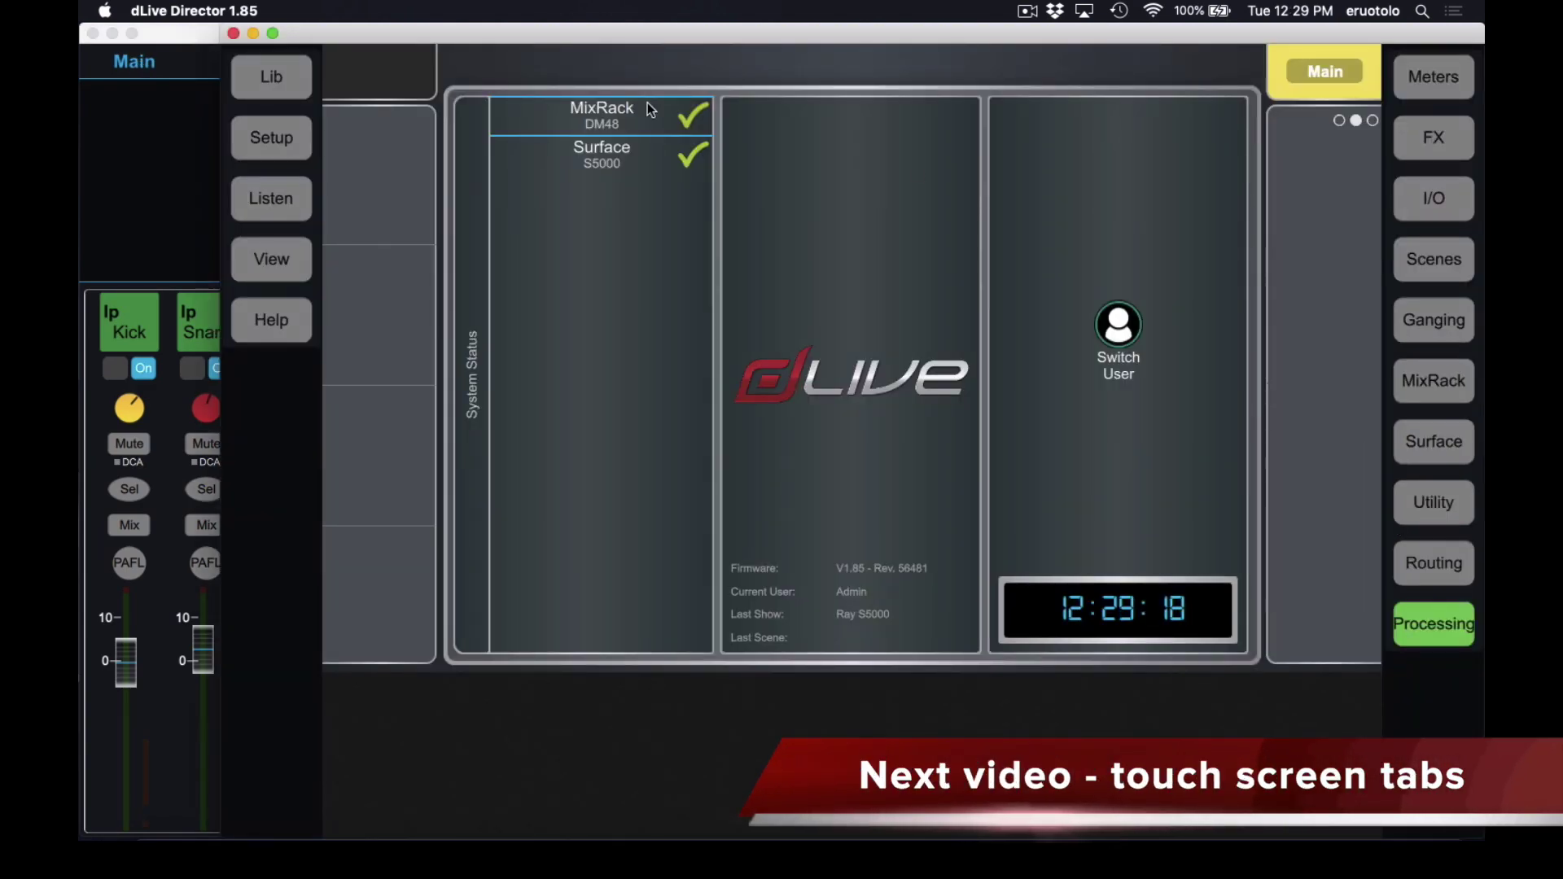
click(232, 33)
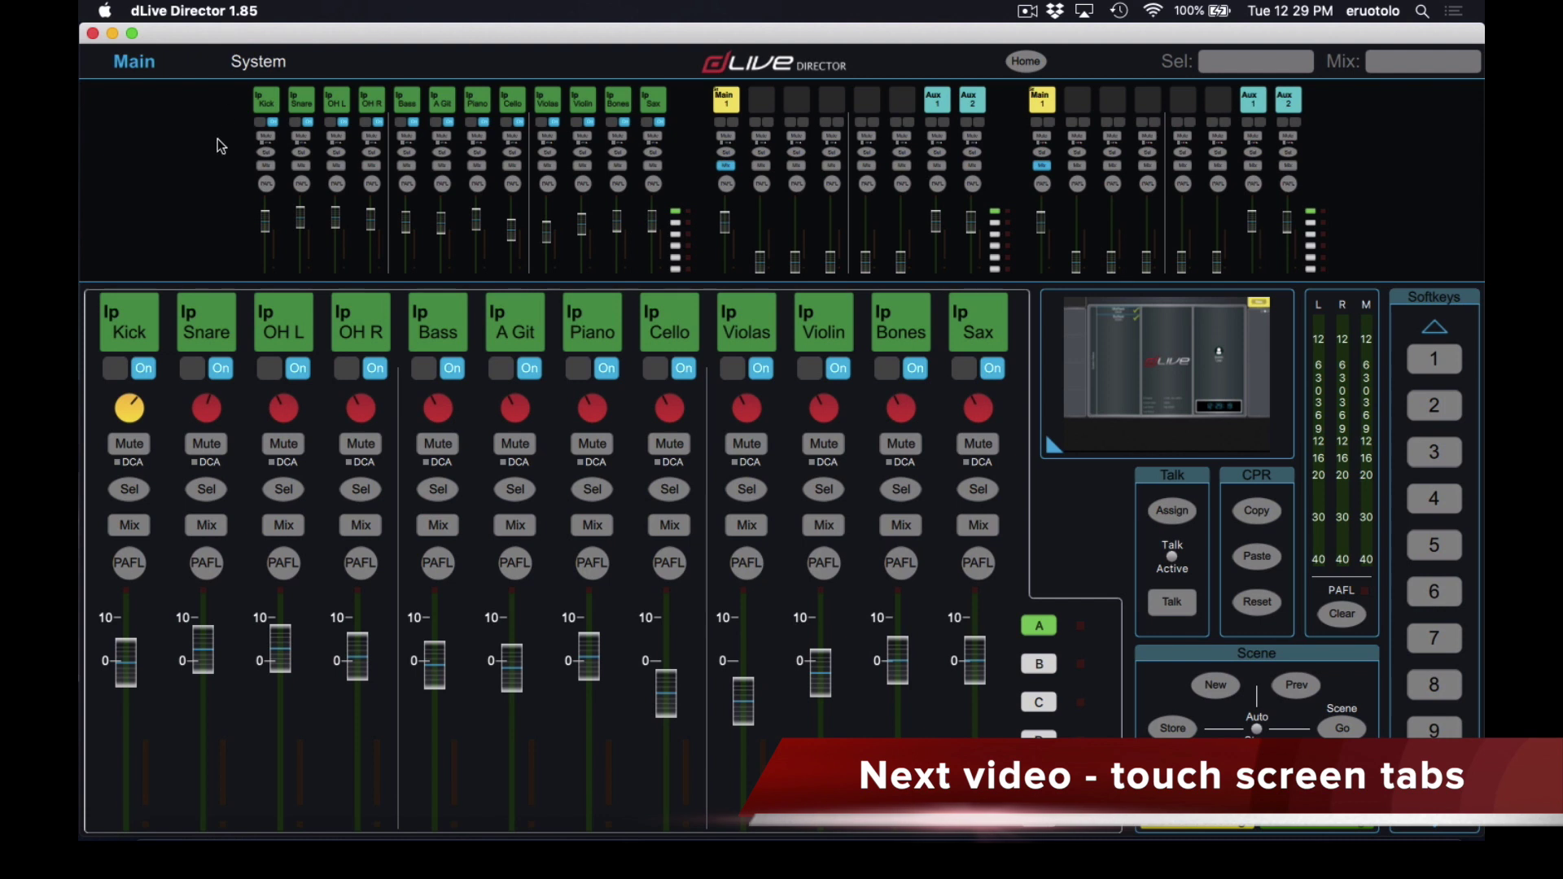
click(263, 61)
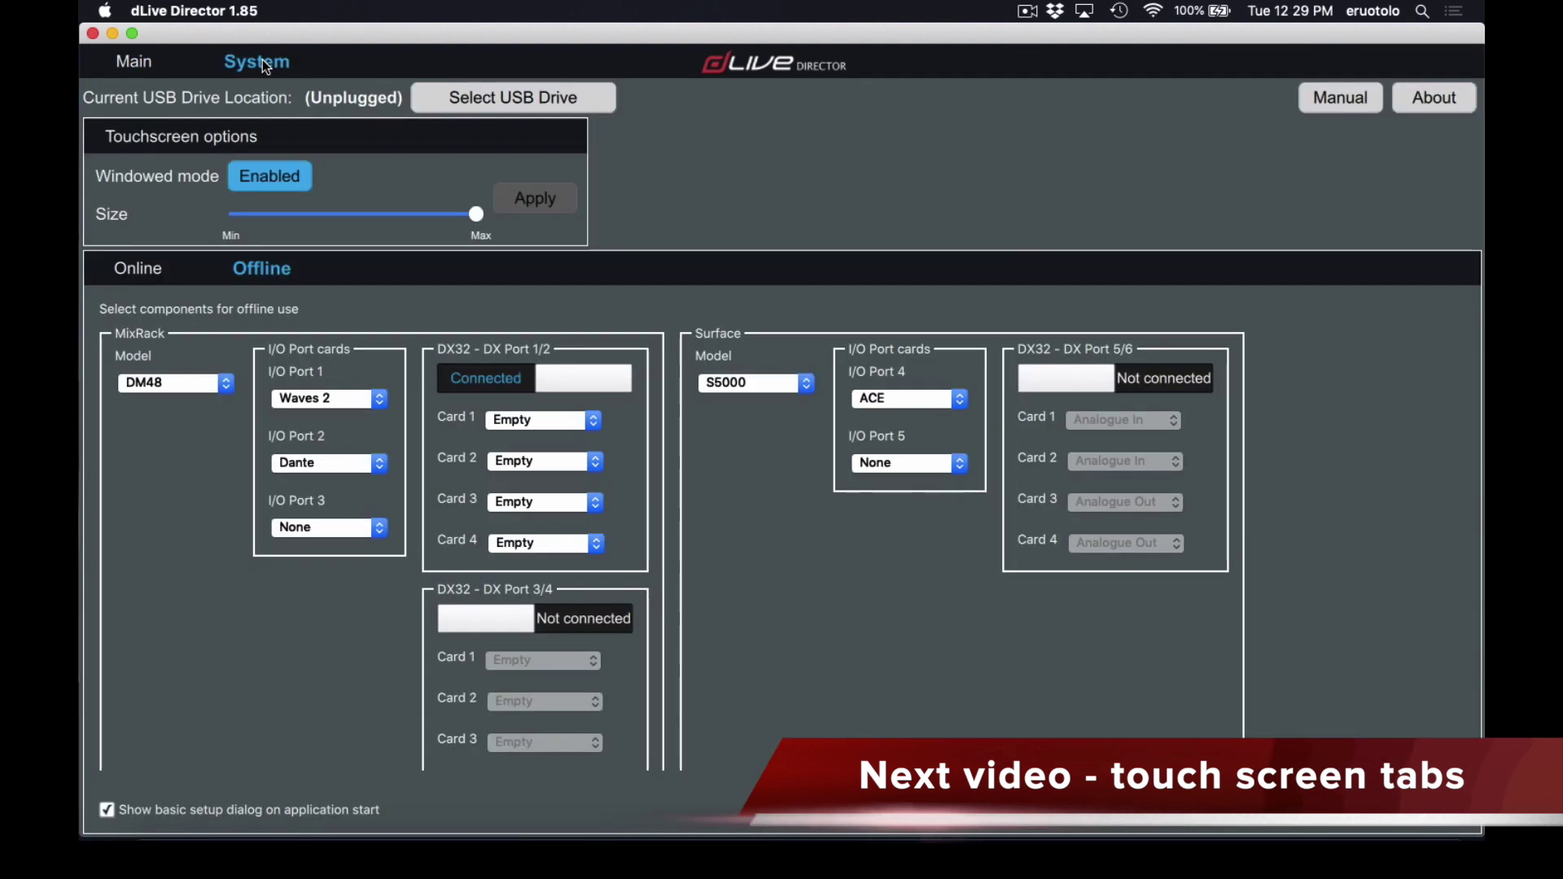